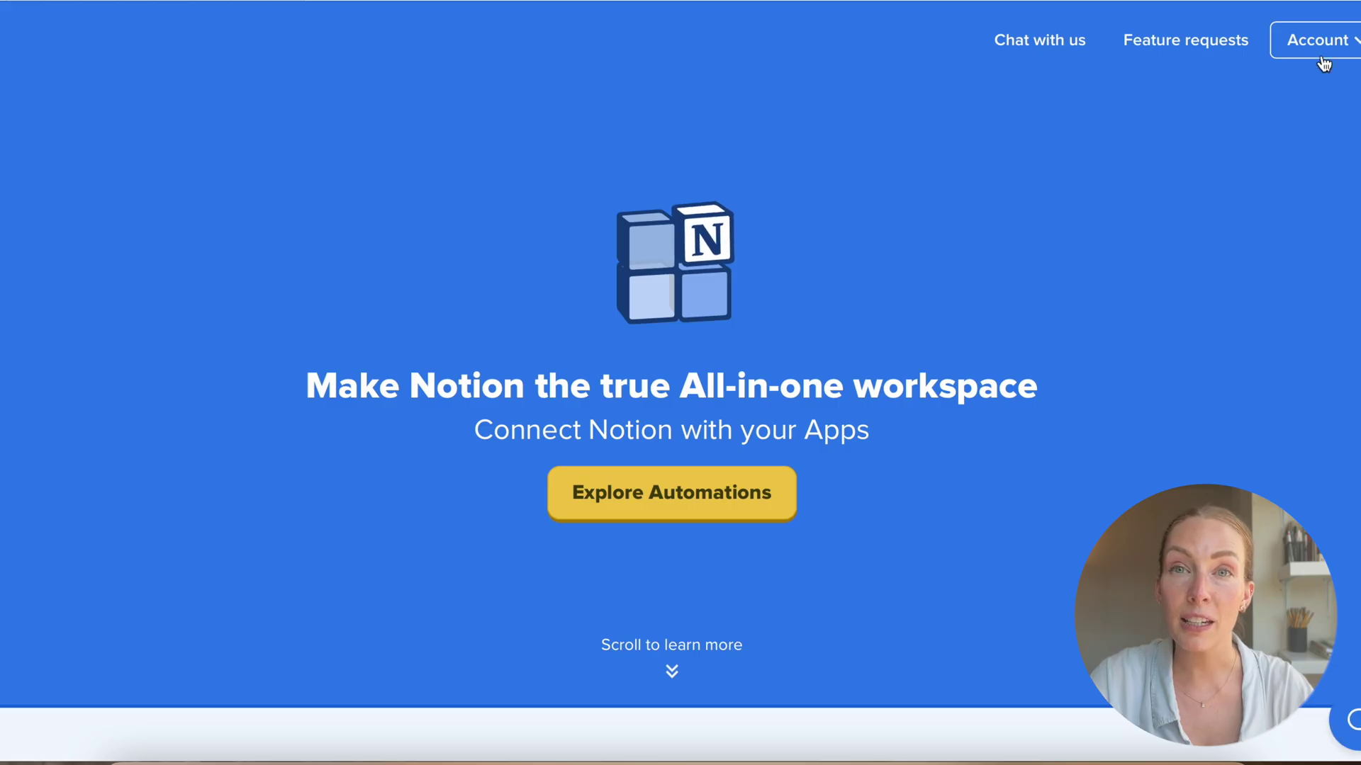
- Register a new Notion Automations account with the user's first name, last name and e-mail address
{"action": "left_click", "coordinate": [1294, 125]}
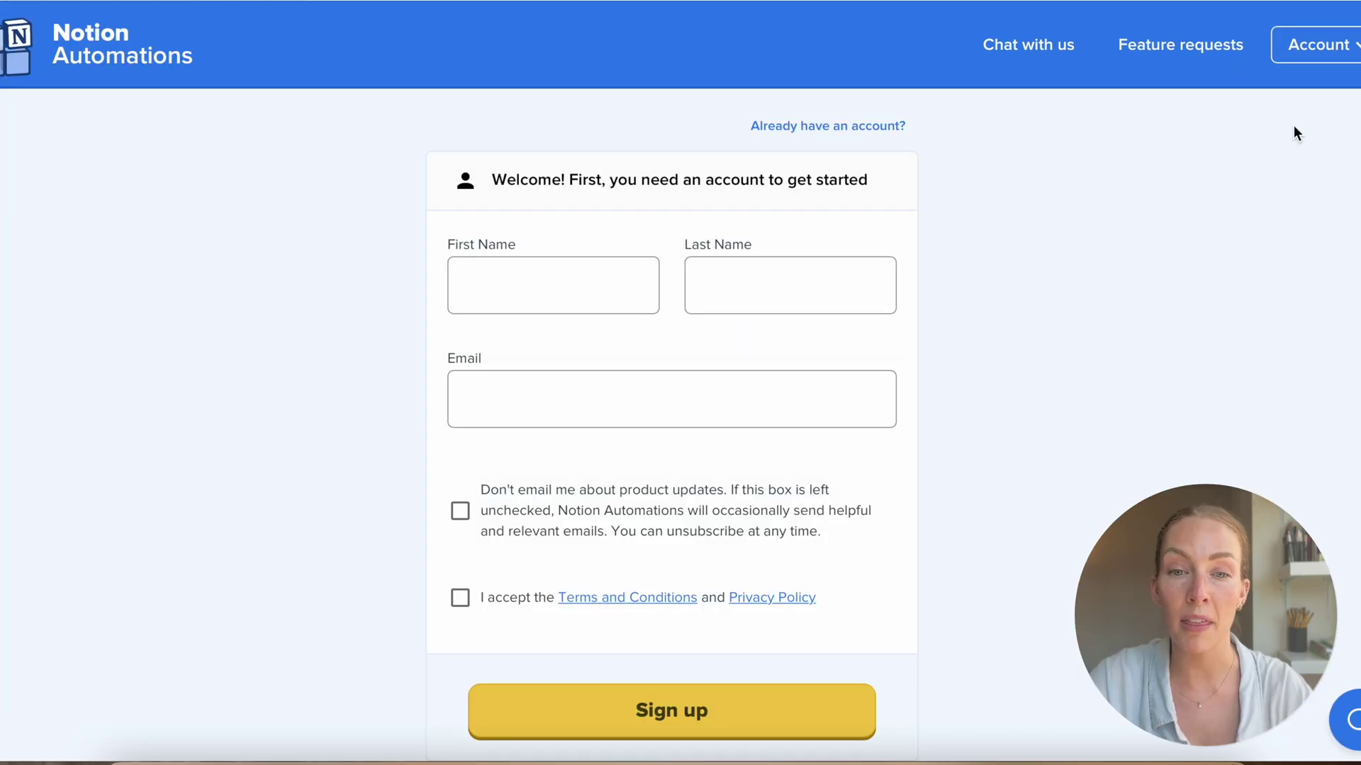
{"action": "left_click", "coordinate": [636, 282]}
{"action": "key", "text": "Tab"}
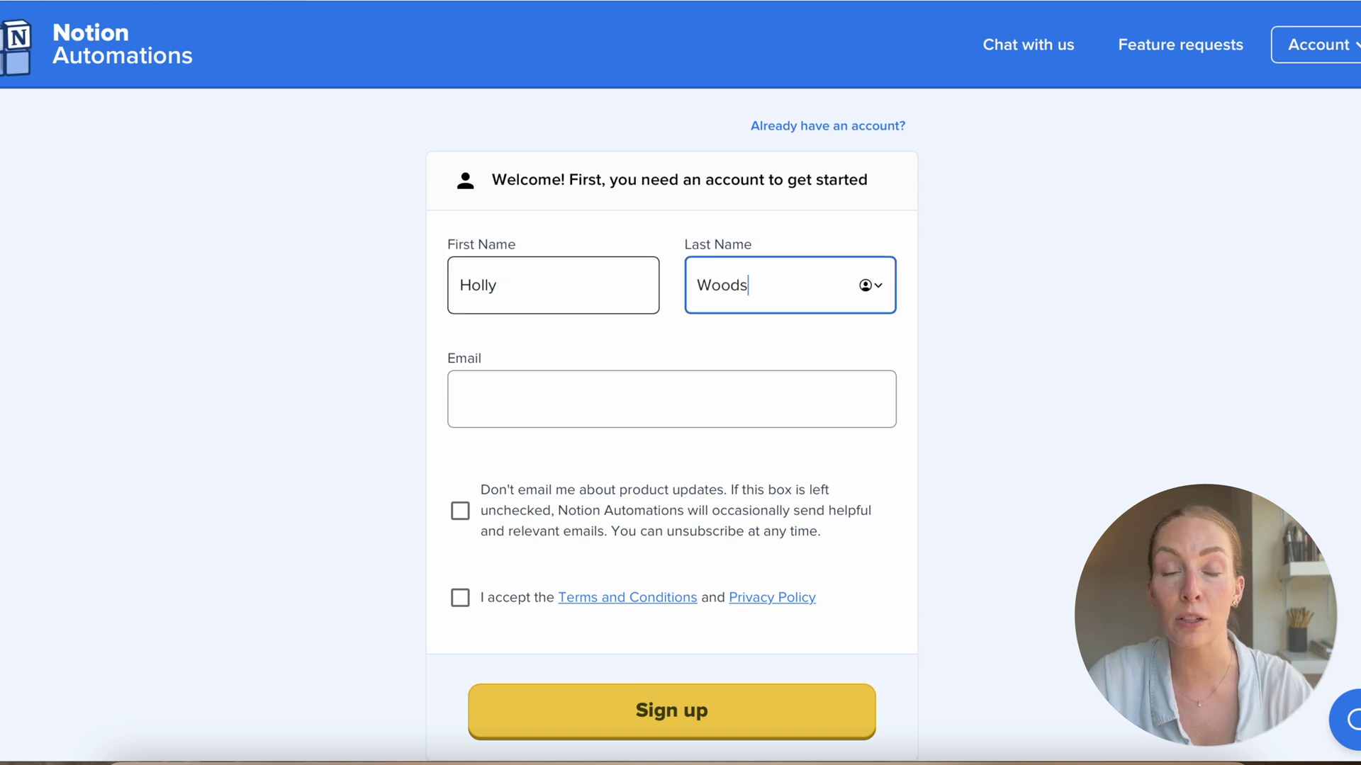
{"action": "scroll", "coordinate": [636, 282], "scroll_direction": "down", "scroll_amount": 1}
{"action": "left_click", "coordinate": [634, 379]}
{"action": "left_click", "coordinate": [729, 291]}
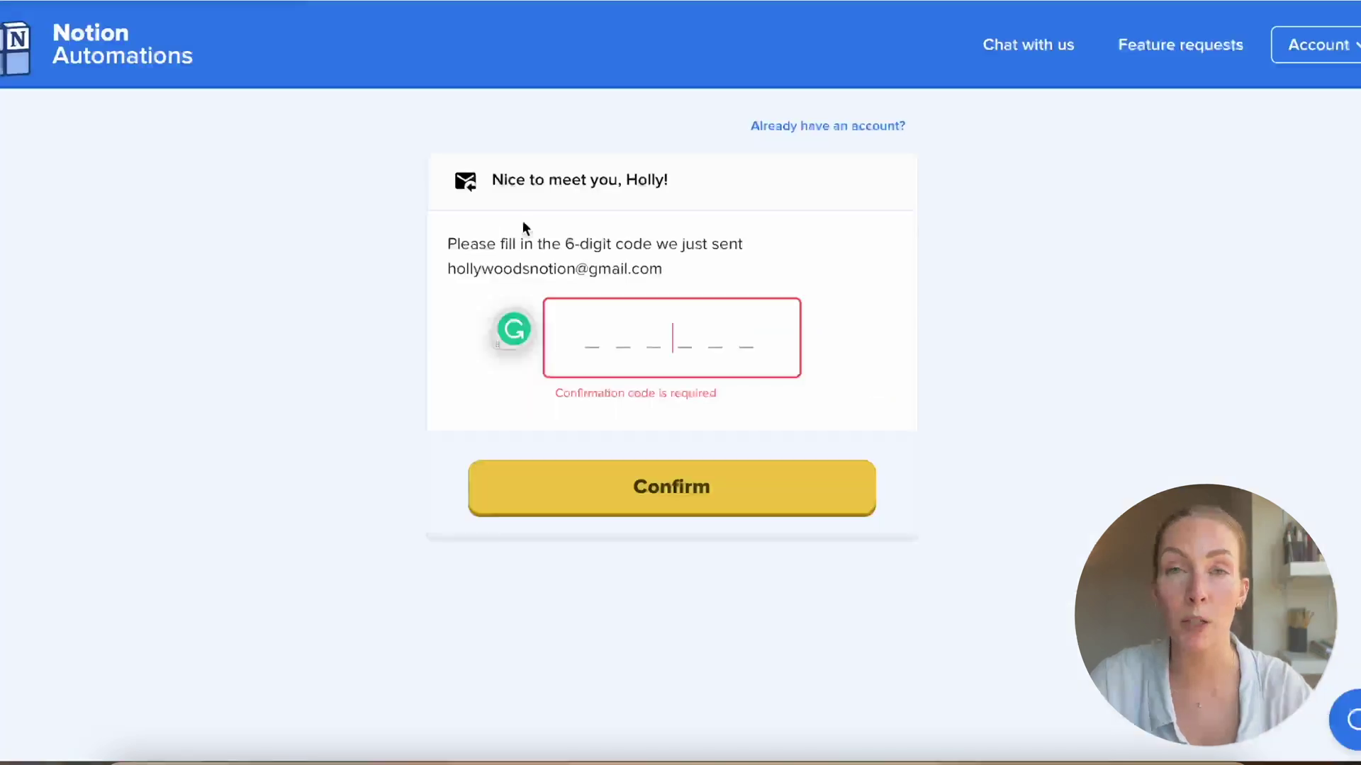
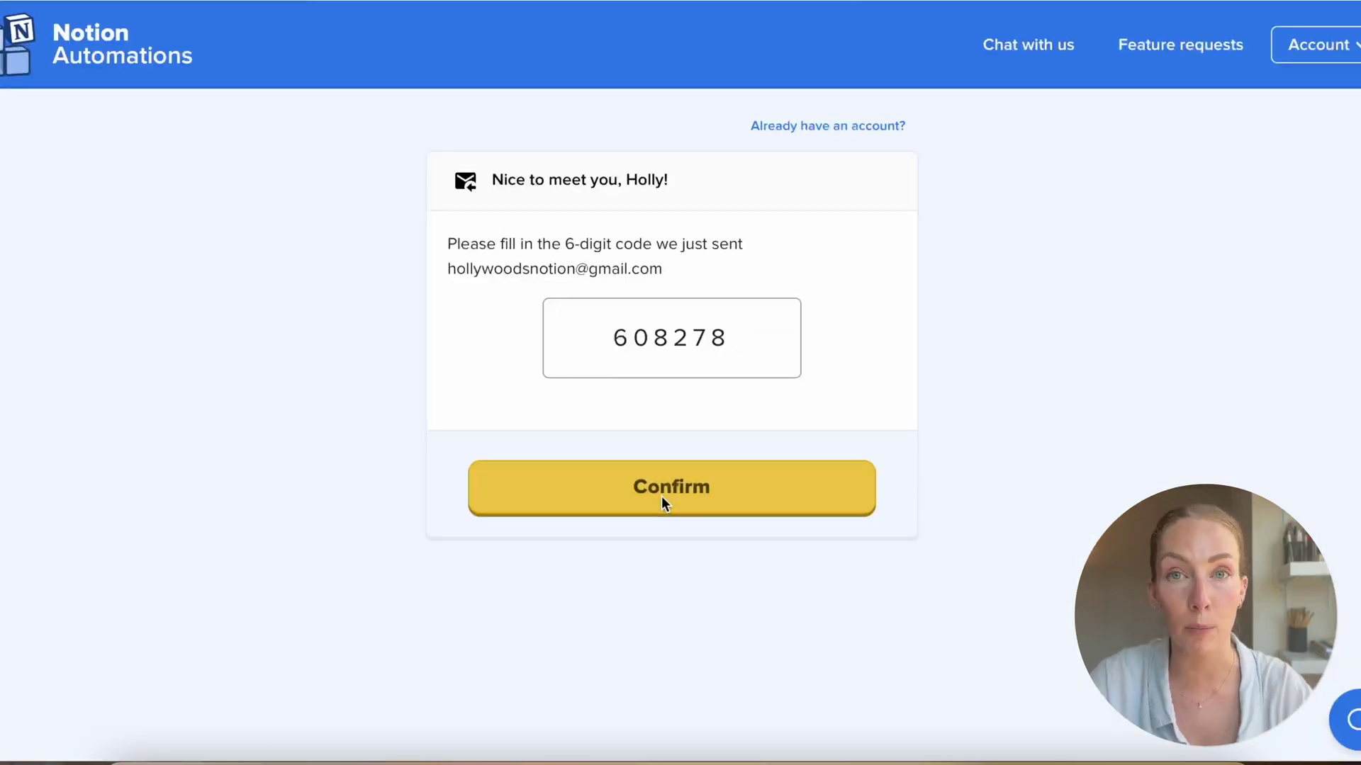
- Verify the e-mail with the pasted confirmation code and scroll down to 'Sync your calendar'
{"action": "left_click", "coordinate": [672, 506]}
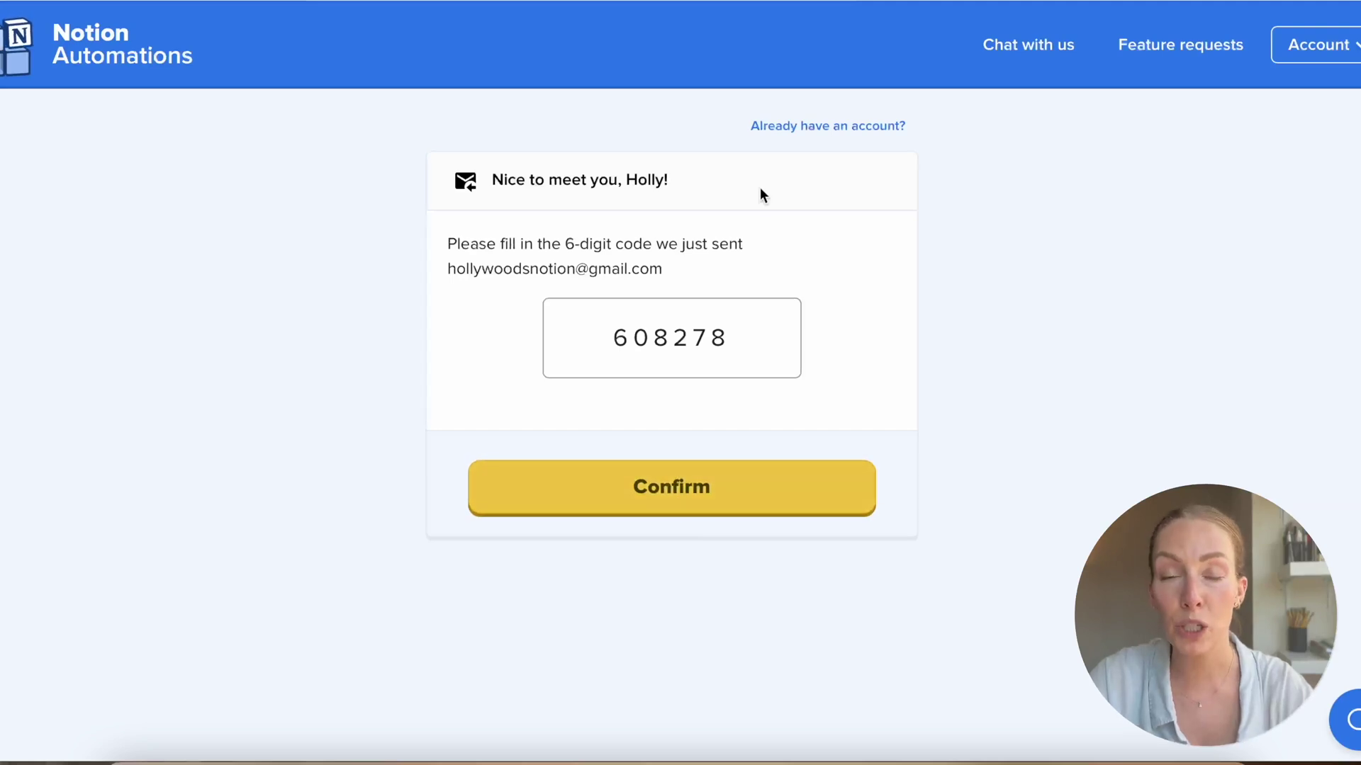
{"action": "left_click", "coordinate": [673, 337]}
{"action": "left_click", "coordinate": [704, 489]}
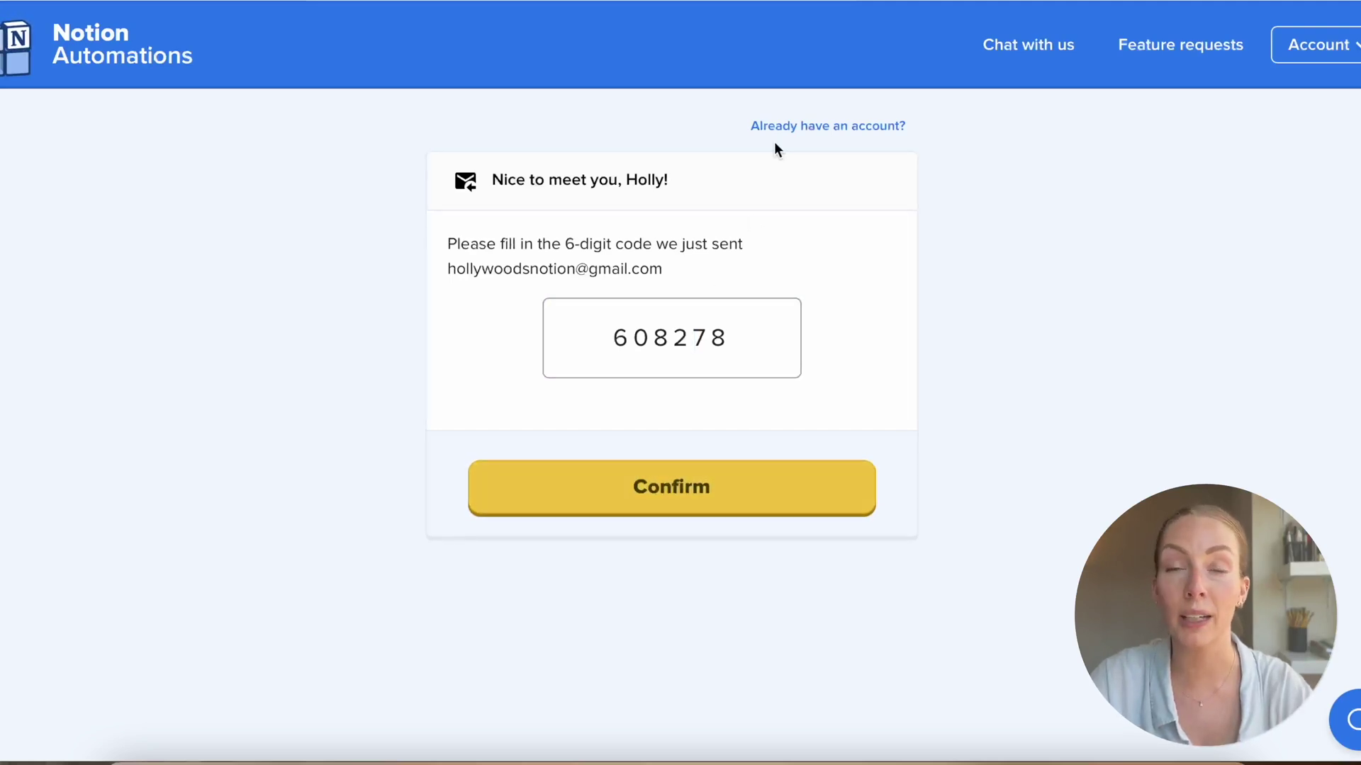
{"action": "scroll", "coordinate": [726, 616], "scroll_direction": "down", "scroll_amount": 5}
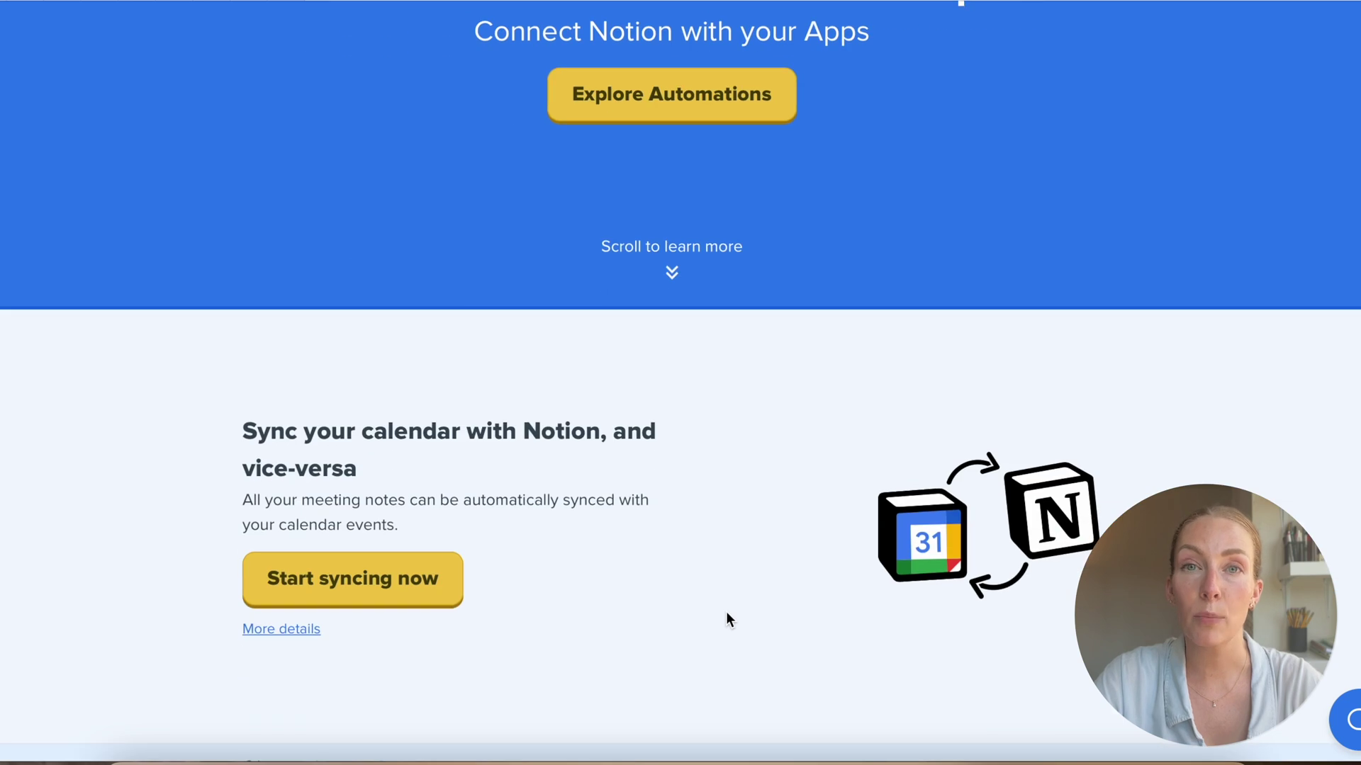
{"action": "scroll", "coordinate": [728, 621], "scroll_direction": "down", "scroll_amount": 5}
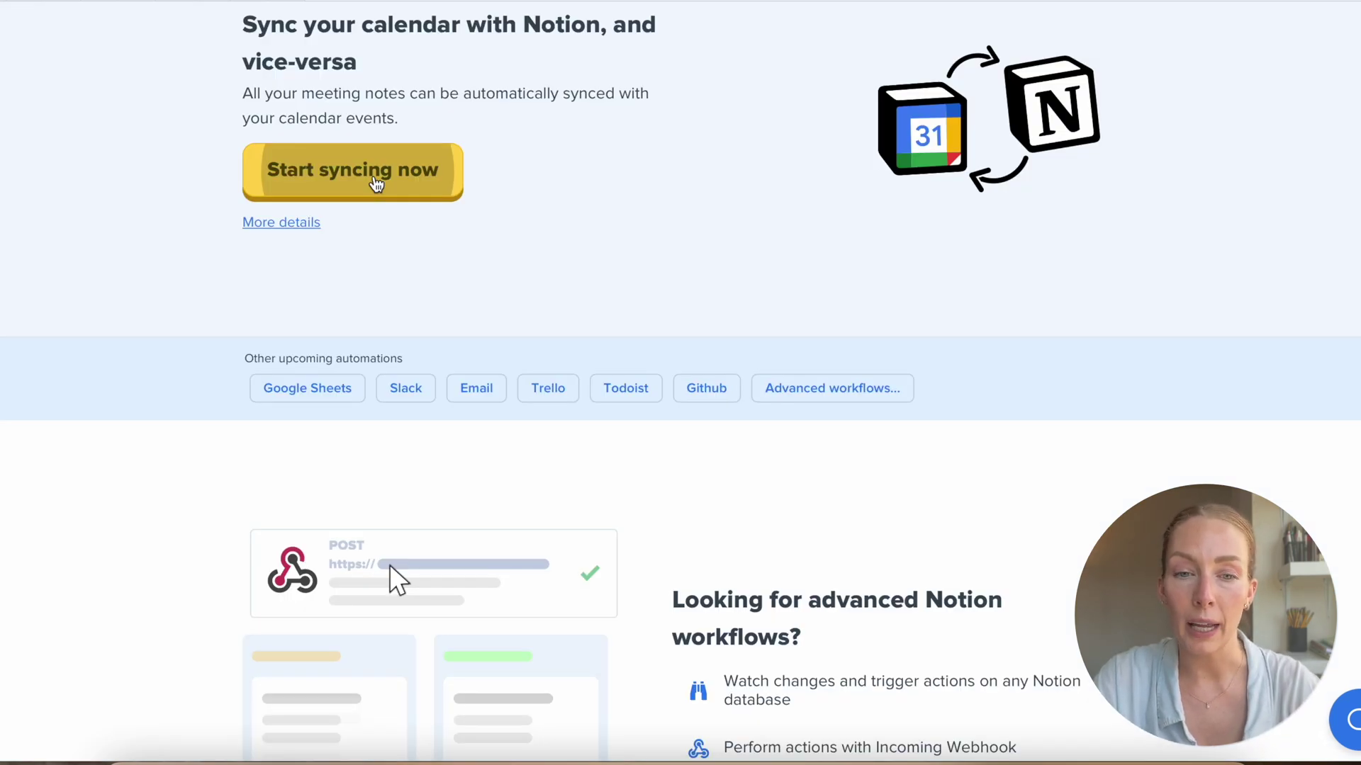
- Start calendar syncing and connect a Google Calendar account, keeping only the default calendar ticked
{"action": "left_click", "coordinate": [376, 183]}
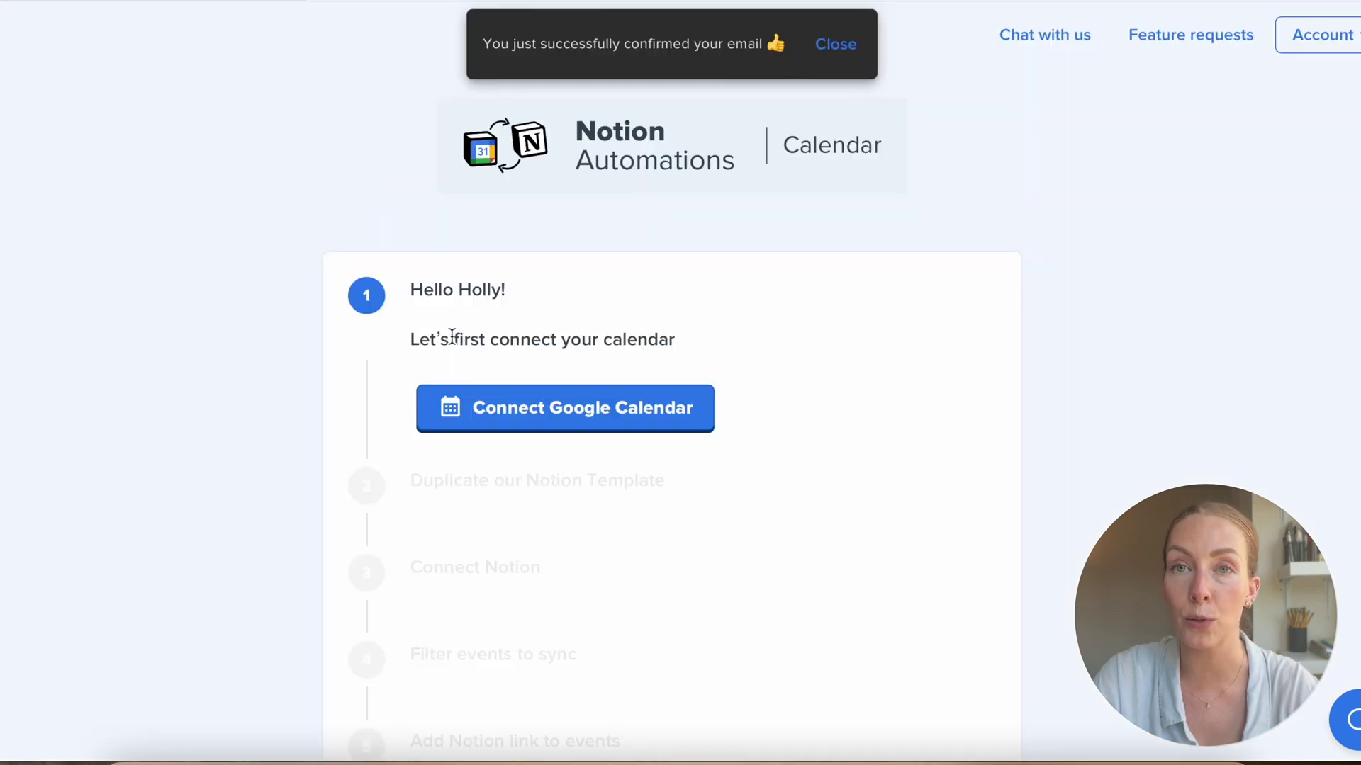
{"action": "left_click", "coordinate": [489, 422]}
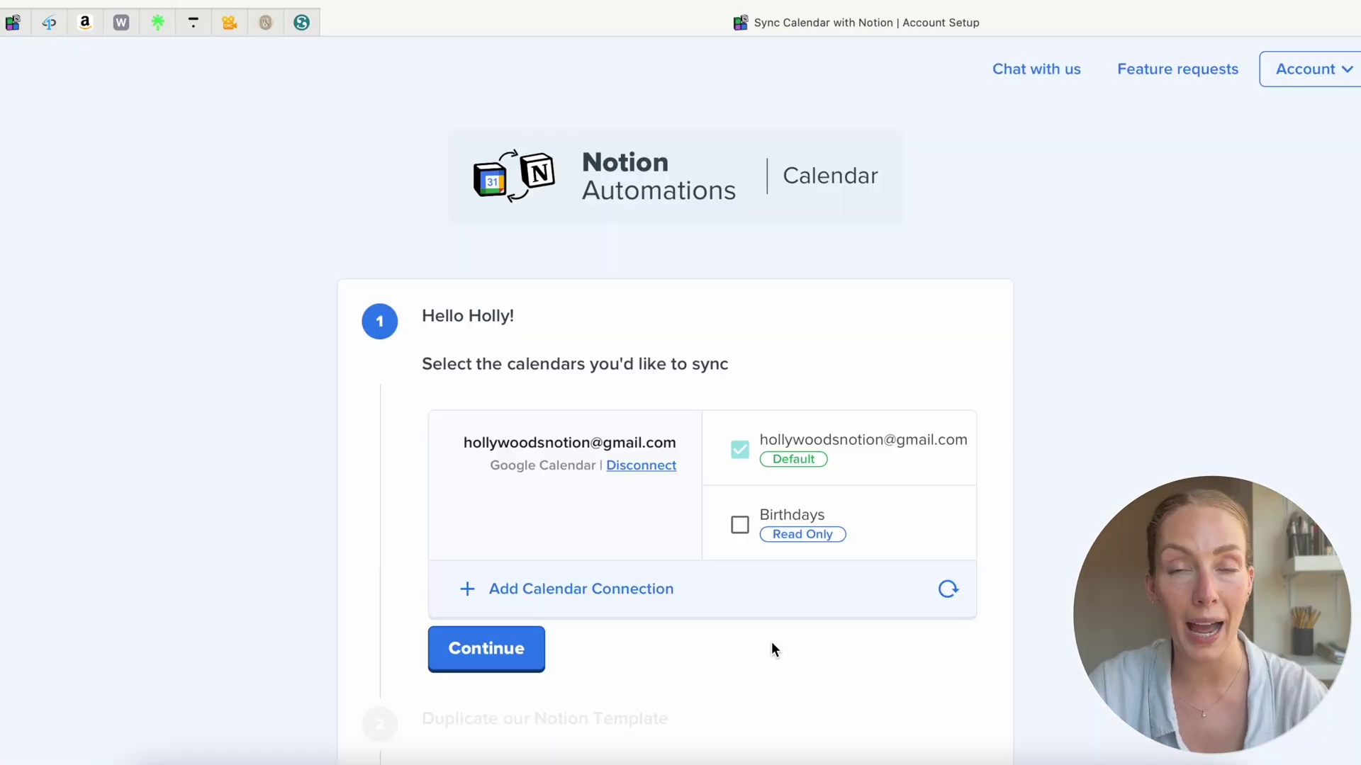
{"action": "scroll", "coordinate": [772, 644], "scroll_direction": "down", "scroll_amount": 3}
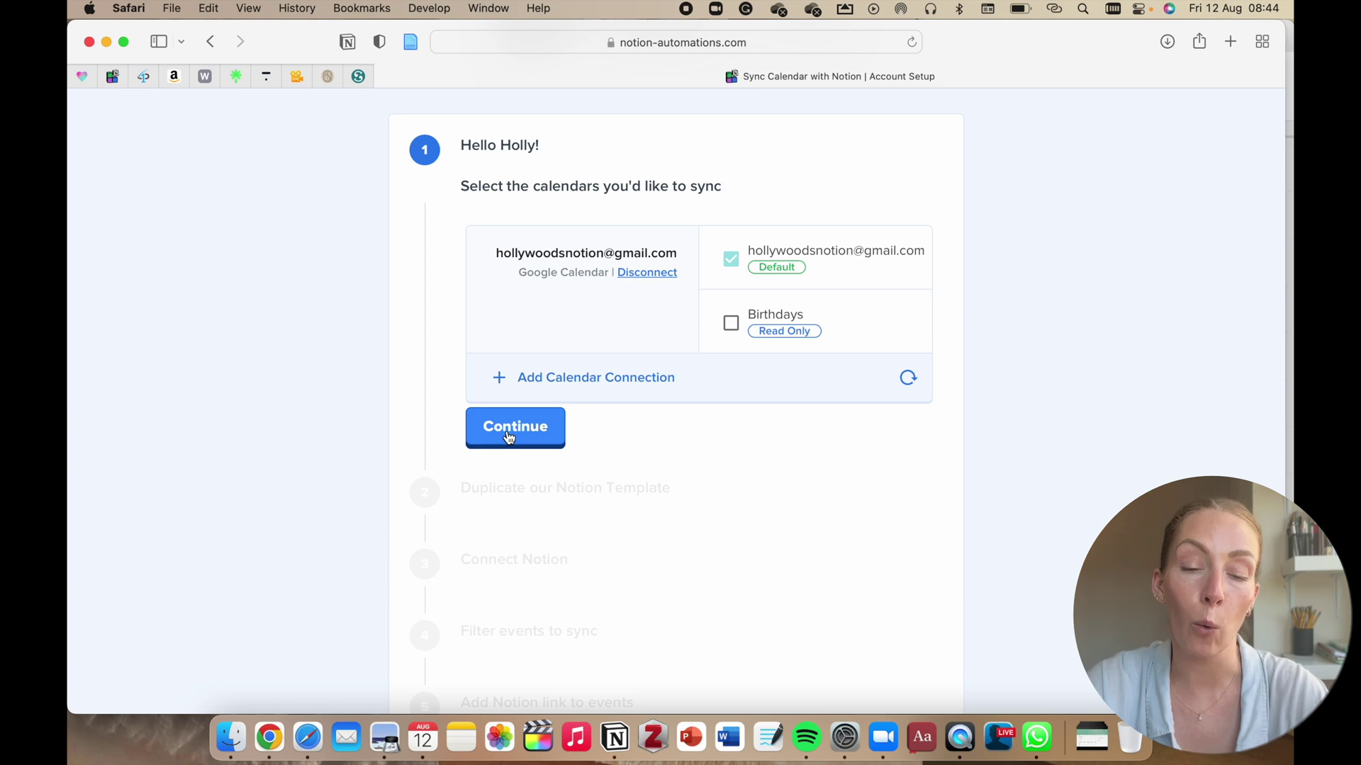
- Confirm the chosen calendar to advance to step 2, duplicating the Premium Notion Template
{"action": "left_click", "coordinate": [509, 433]}
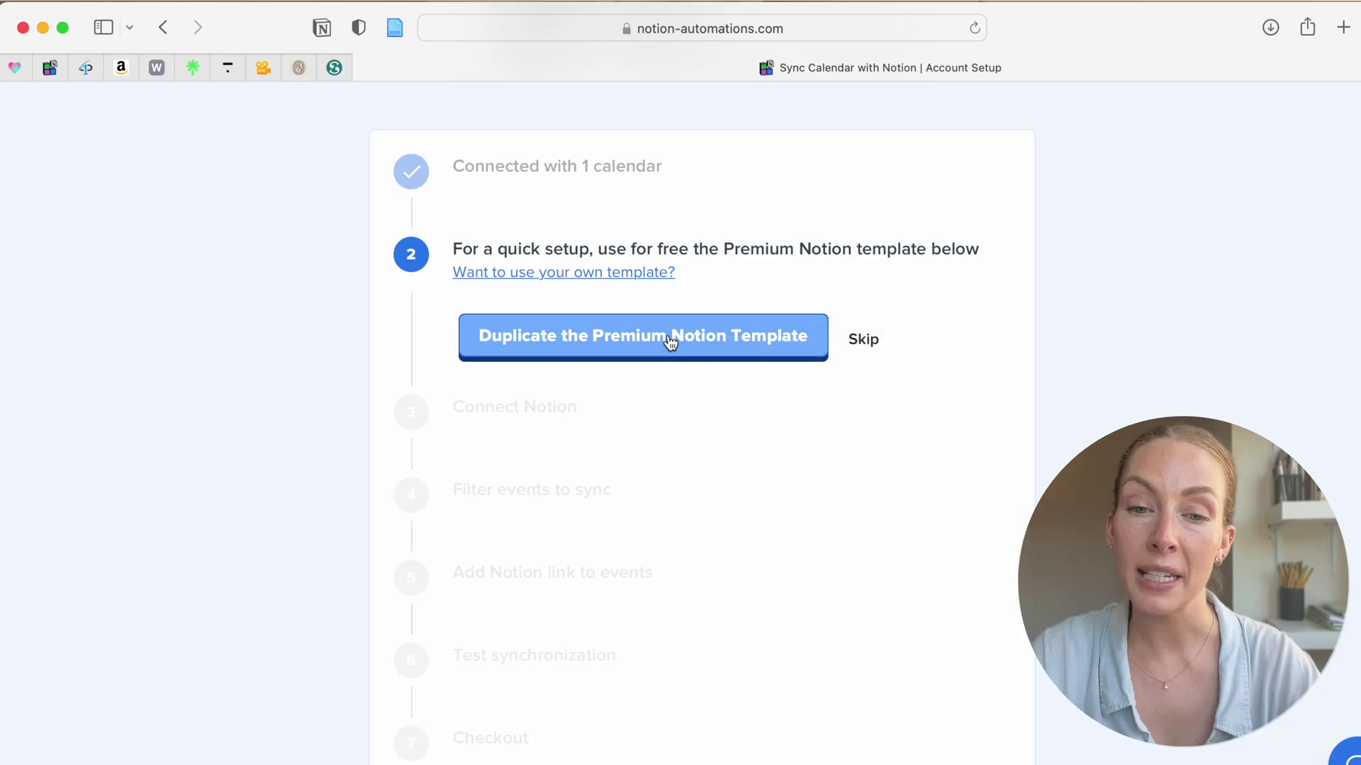
- Duplicate the Premium Agenda template into the Public Templates workspace
{"action": "left_click", "coordinate": [669, 340]}
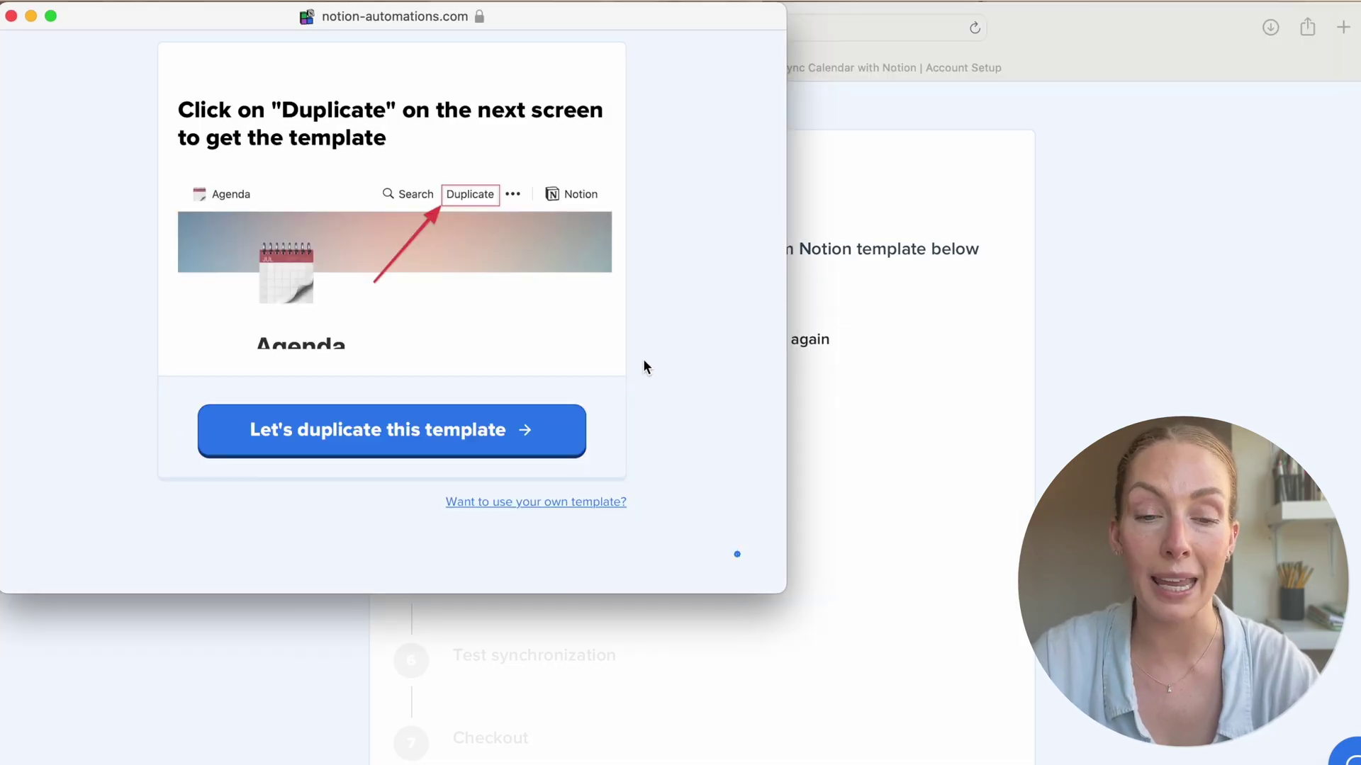
{"action": "left_click", "coordinate": [530, 435]}
{"action": "scroll", "coordinate": [417, 413], "scroll_direction": "down", "scroll_amount": 2}
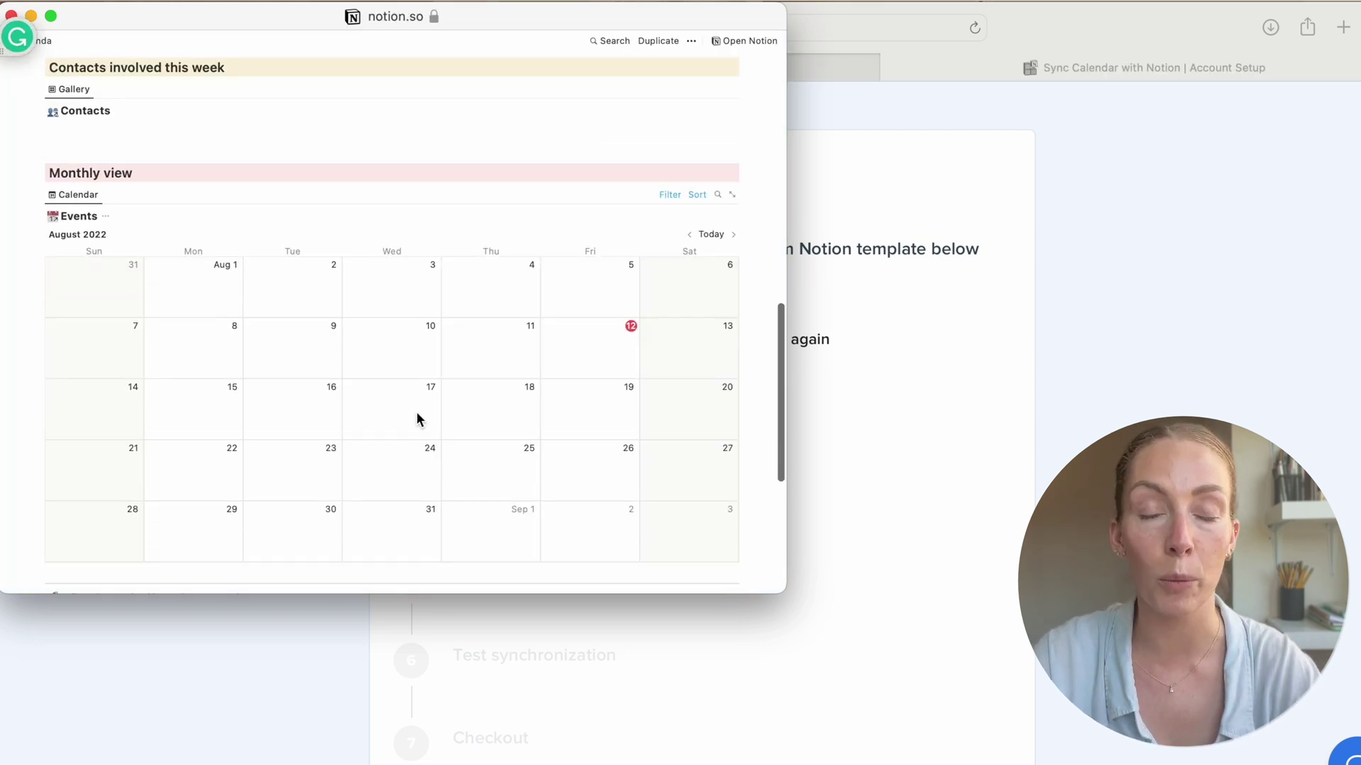
{"action": "left_click", "coordinate": [658, 41]}
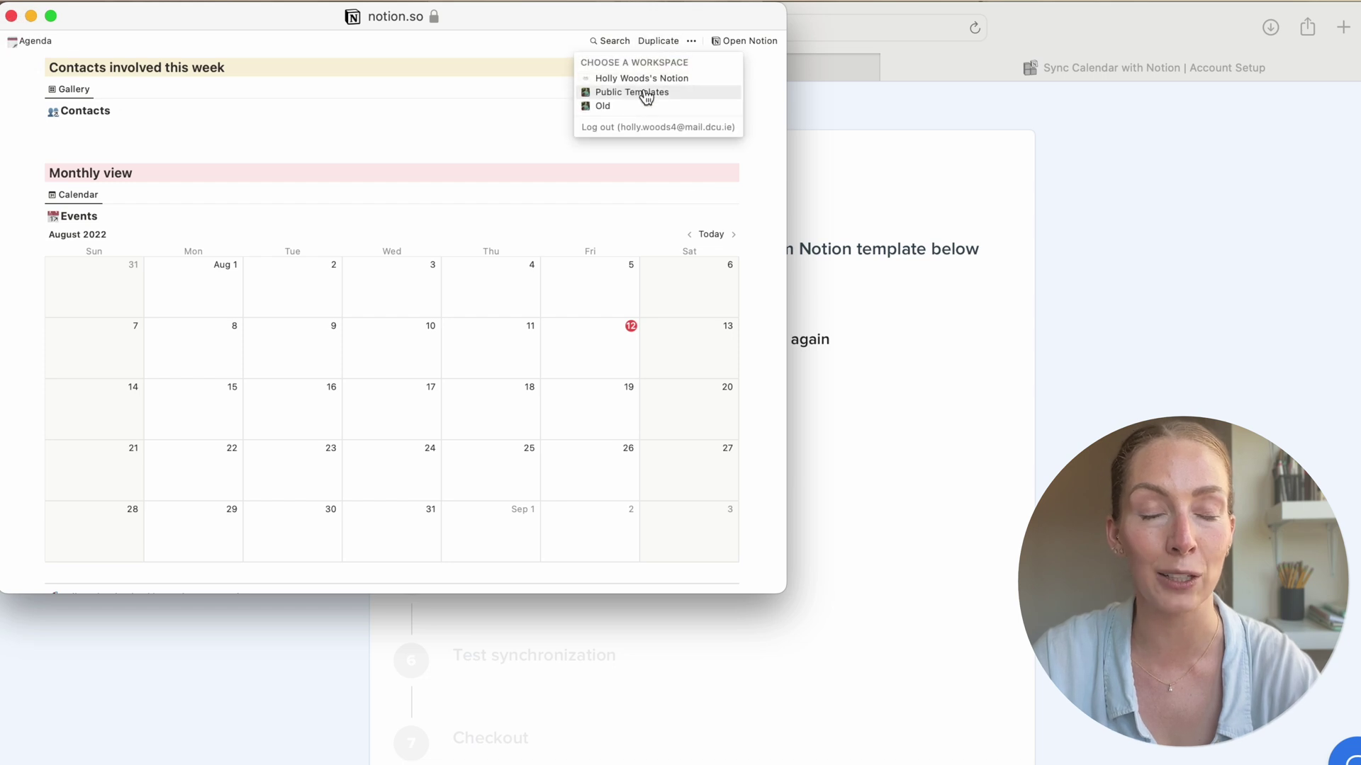
{"action": "left_click", "coordinate": [646, 98]}
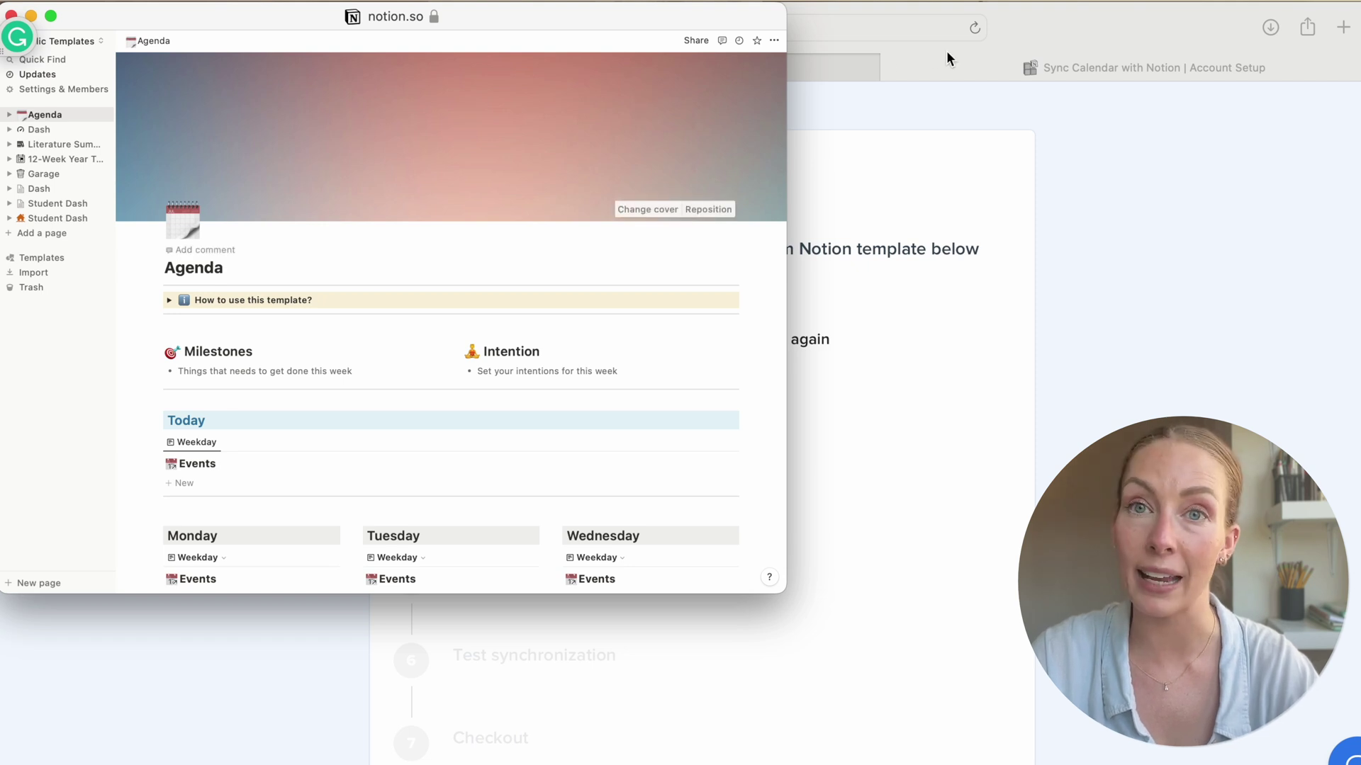
- Return to the sync setup and start connecting the Notion account
{"action": "left_click", "coordinate": [1094, 350]}
{"action": "left_click", "coordinate": [699, 351]}
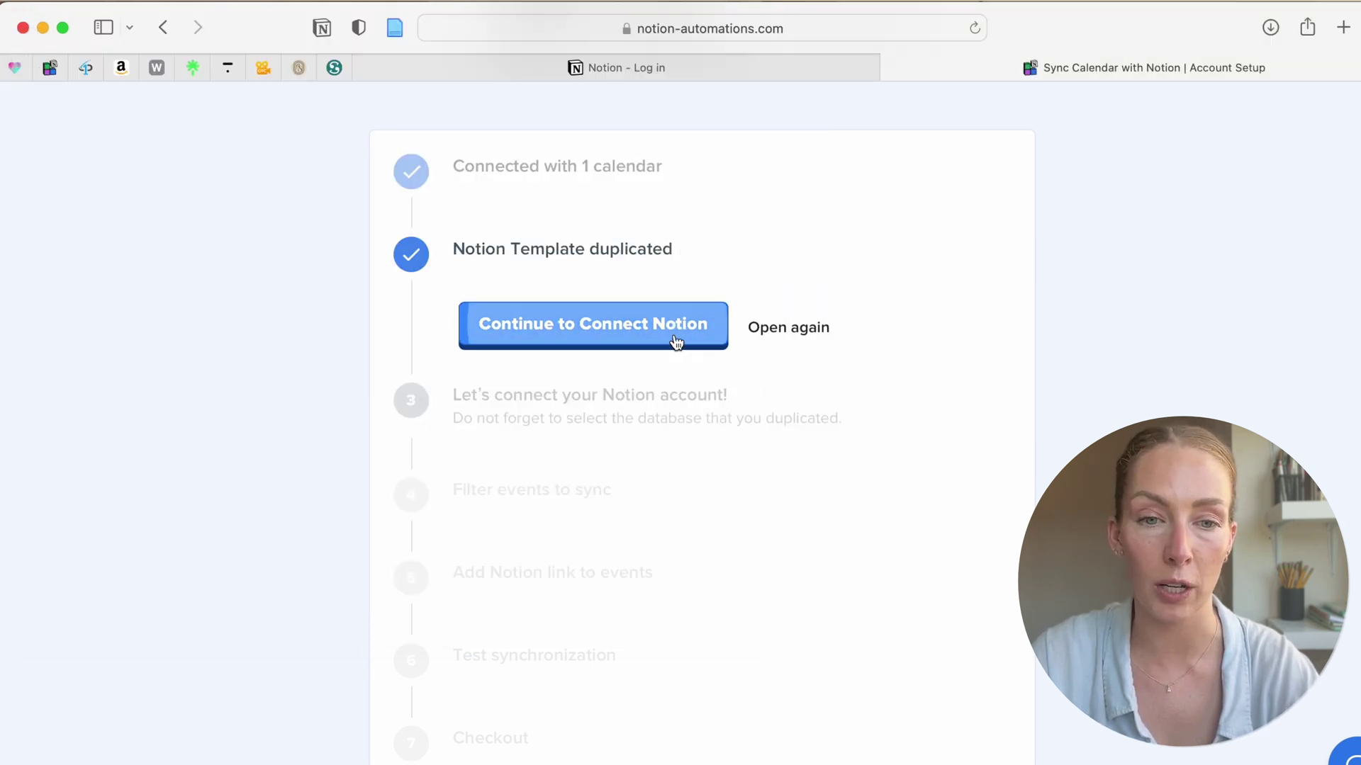
{"action": "left_click", "coordinate": [625, 432]}
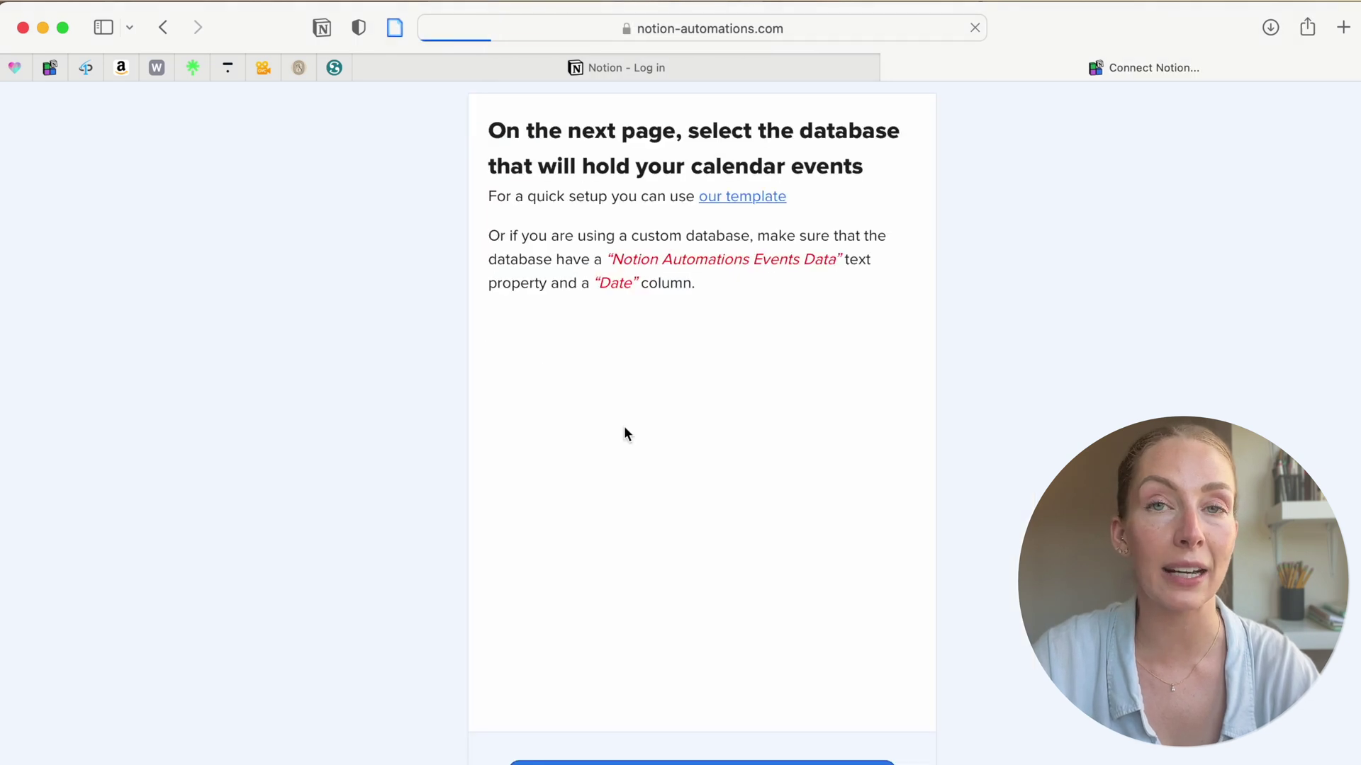
- Authorize the Public Templates workspace, granting the integration access to the Agenda page
{"action": "left_click", "coordinate": [671, 658]}
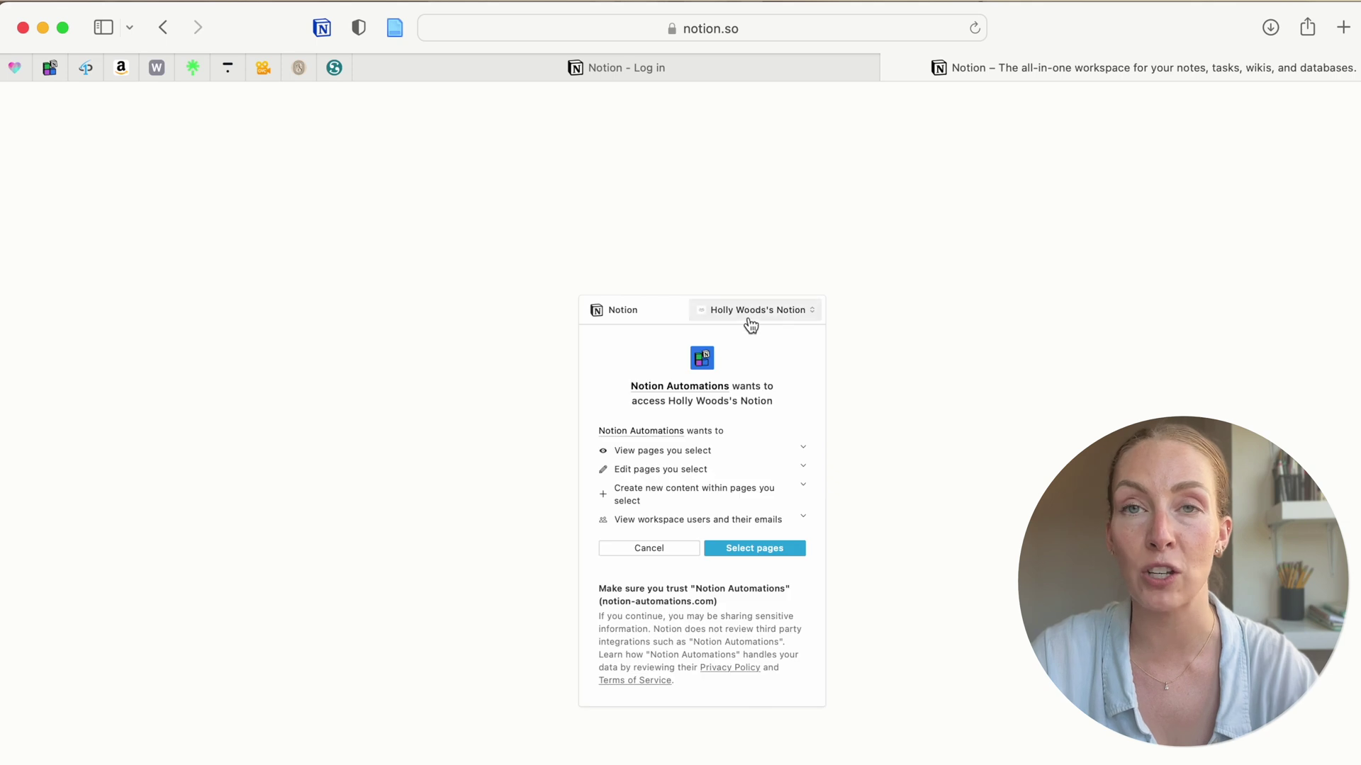
{"action": "left_click", "coordinate": [755, 310]}
{"action": "left_click", "coordinate": [752, 381]}
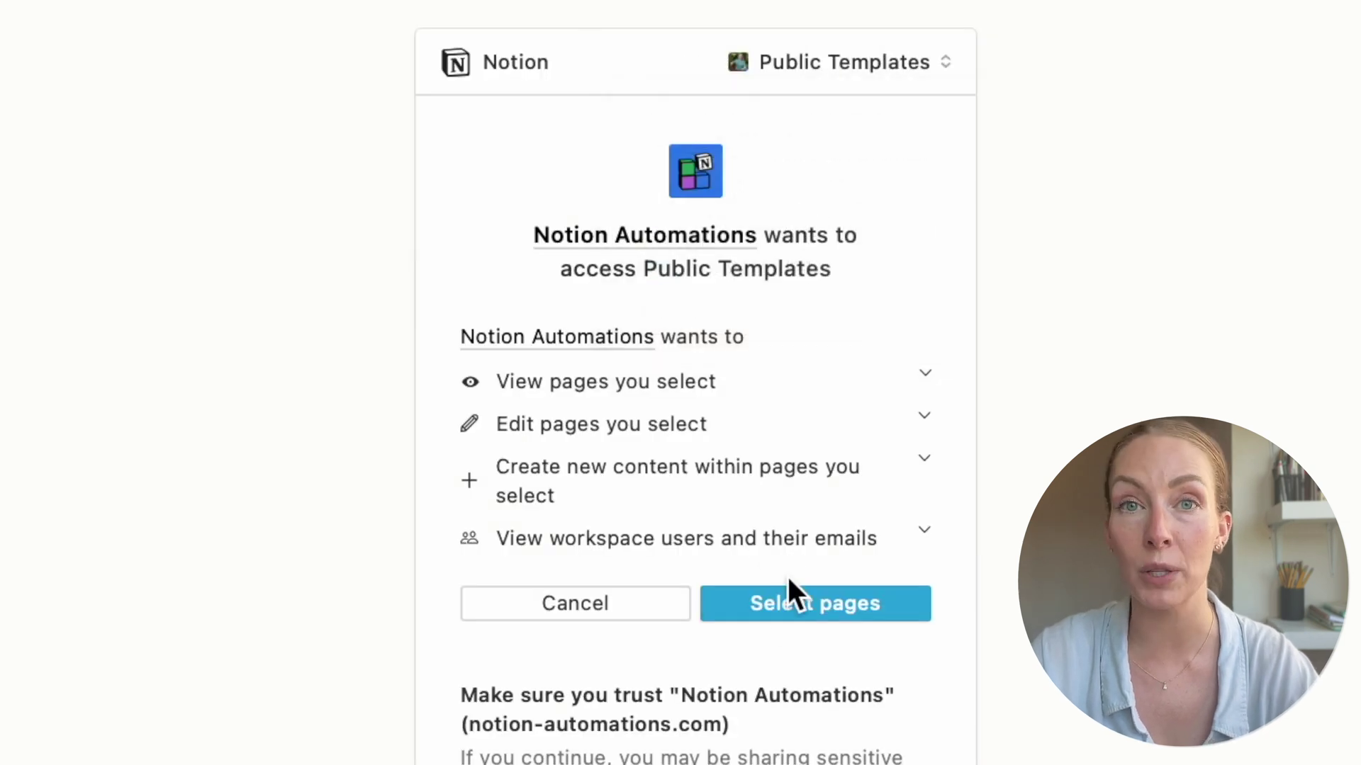
{"action": "left_click", "coordinate": [789, 627]}
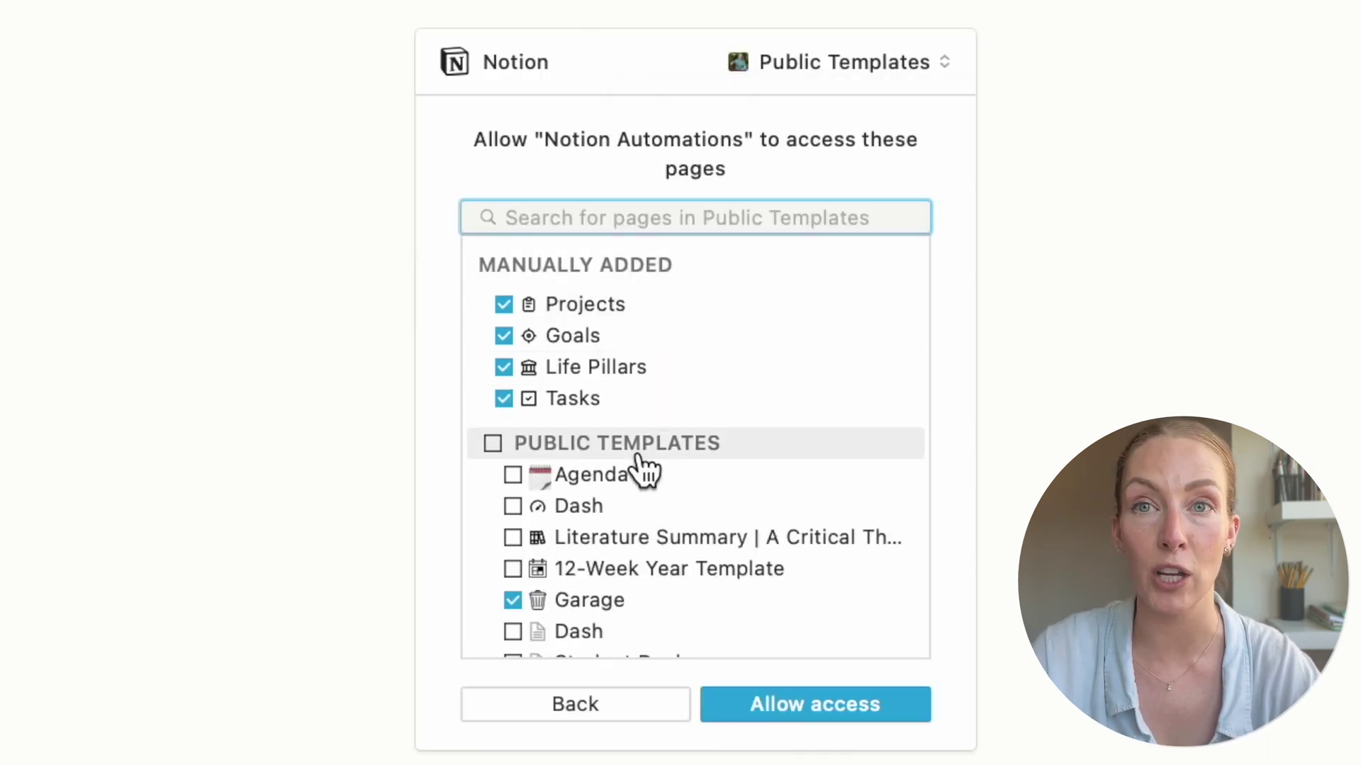
{"action": "left_click", "coordinate": [609, 475]}
{"action": "left_click", "coordinate": [800, 703]}
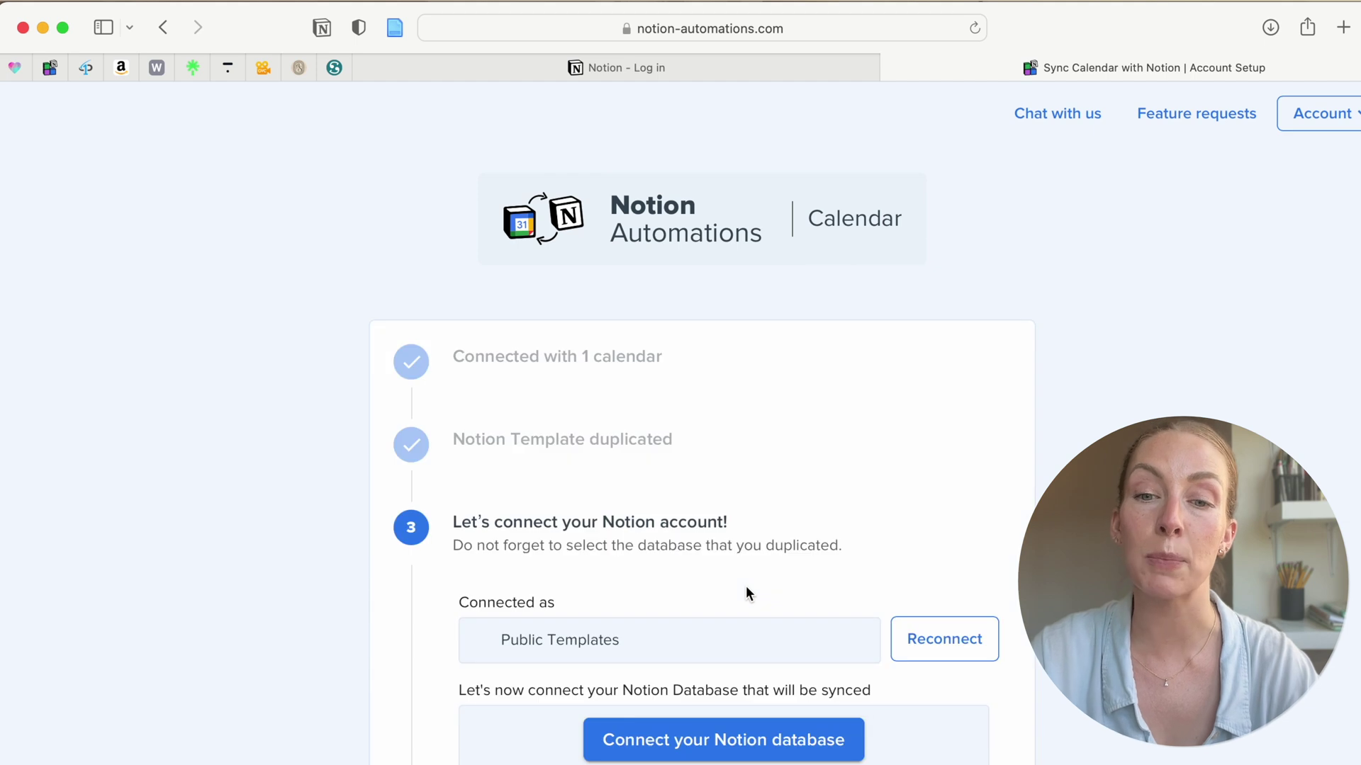
{"action": "scroll", "coordinate": [746, 593], "scroll_direction": "down", "scroll_amount": 4}
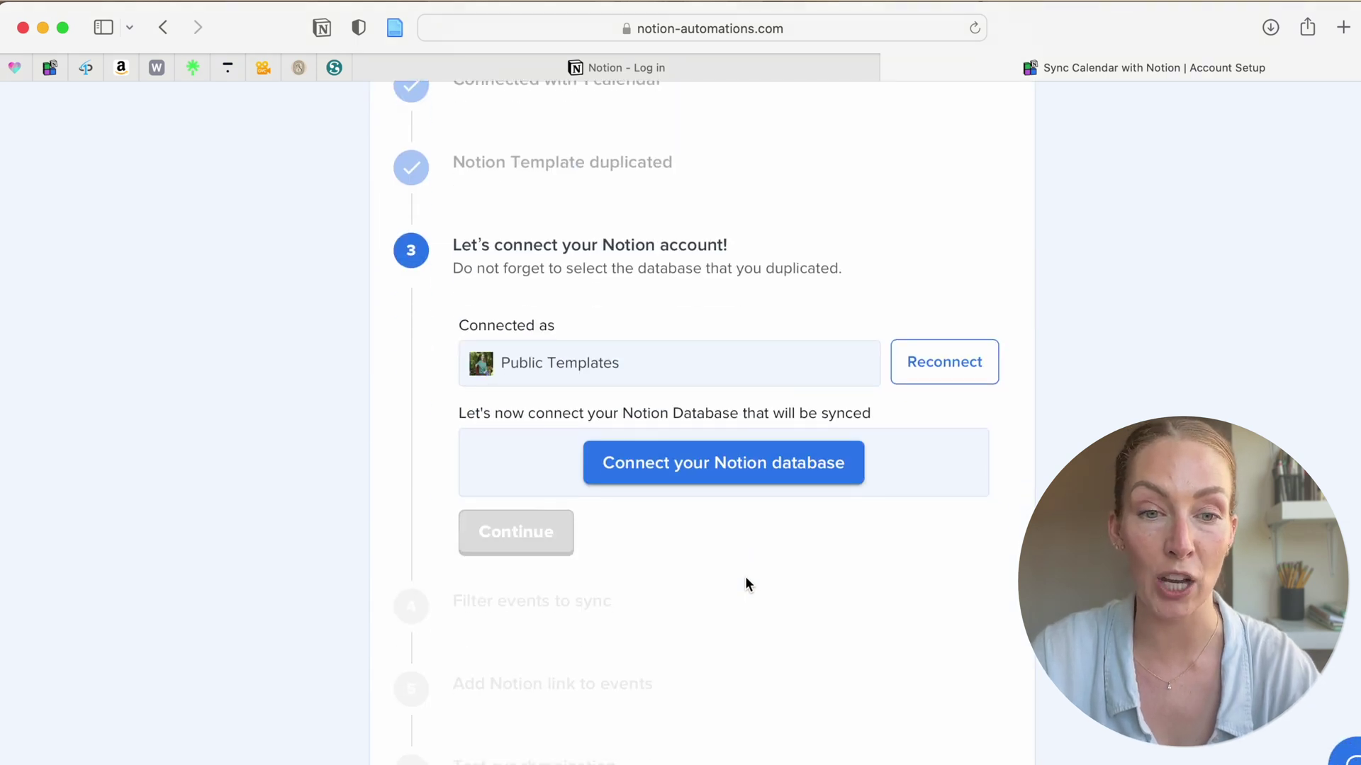
- Start linking the database and open the Events database under Agenda in Notion
{"action": "left_click", "coordinate": [702, 477]}
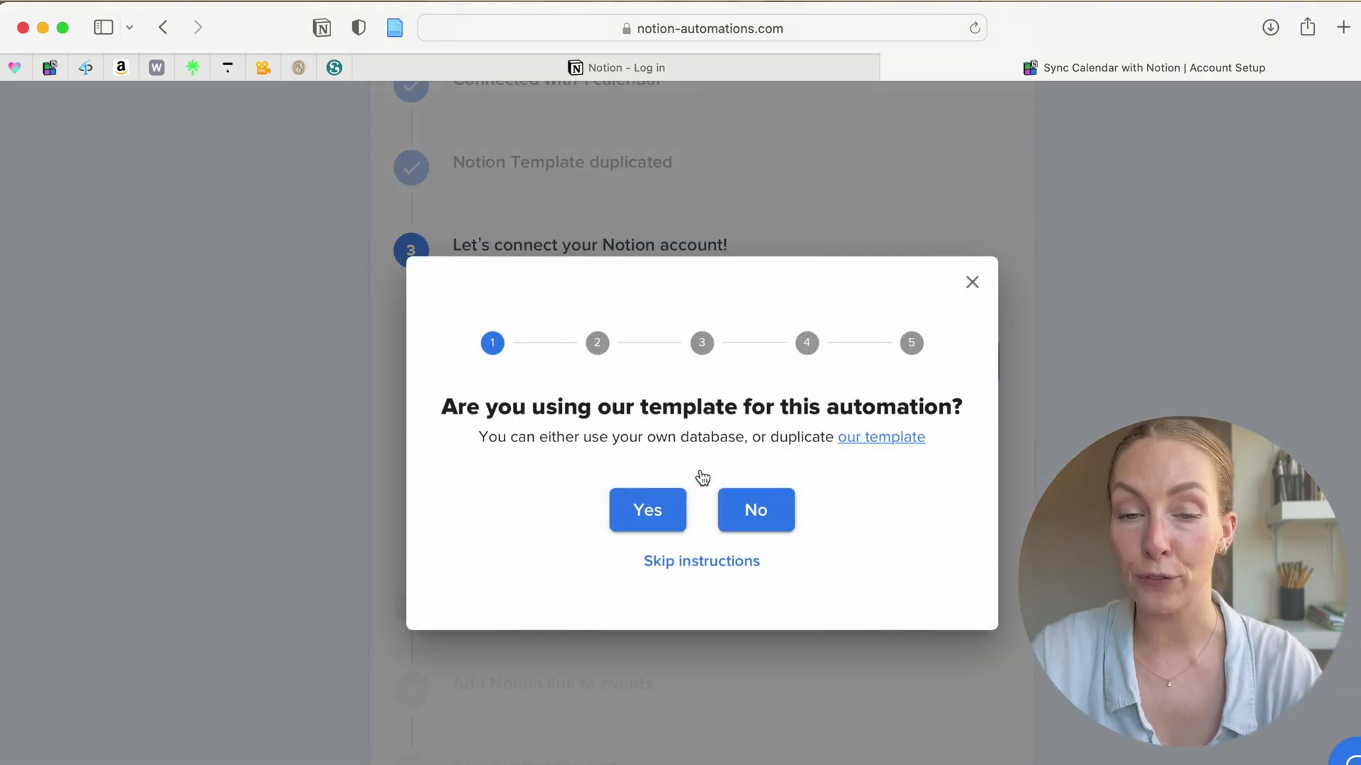
{"action": "left_click", "coordinate": [647, 507]}
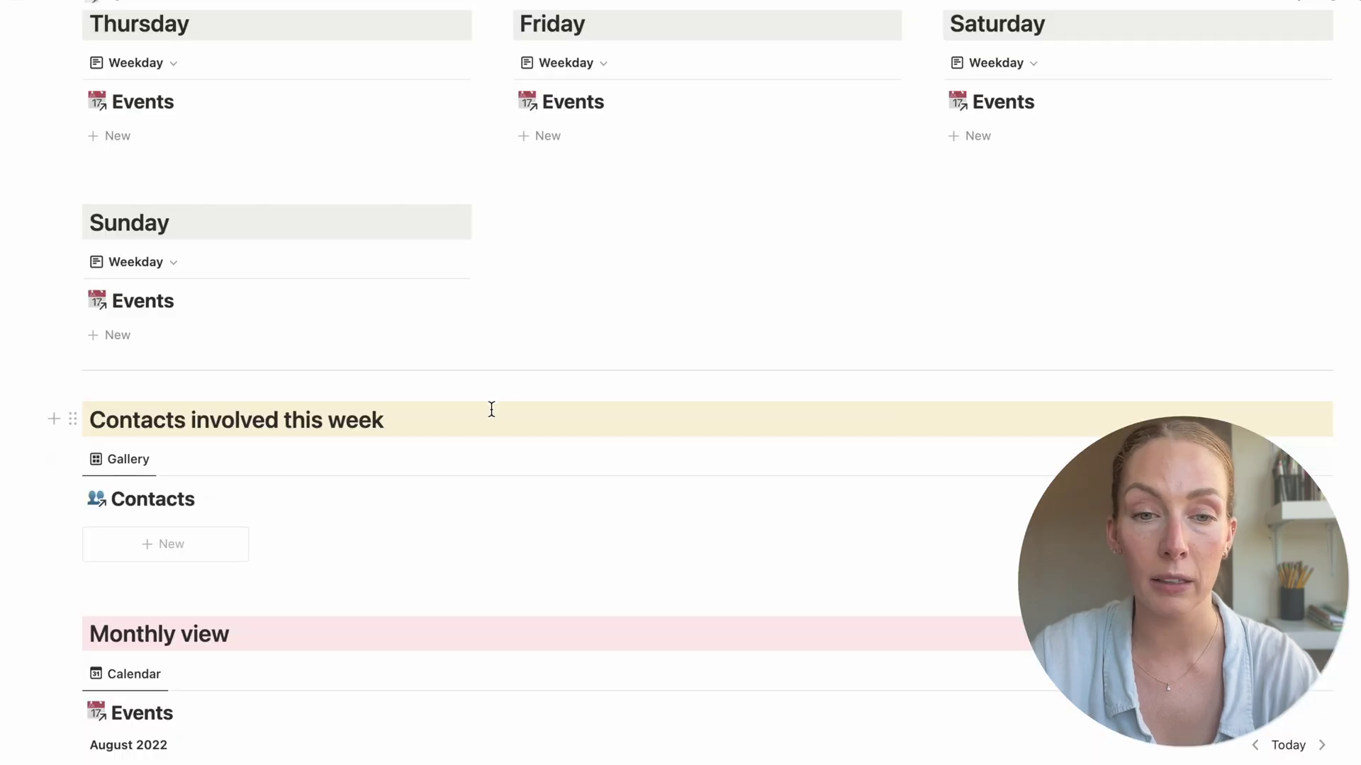
{"action": "scroll", "coordinate": [255, 193], "scroll_direction": "up", "scroll_amount": 6}
{"action": "scroll", "coordinate": [254, 192], "scroll_direction": "up", "scroll_amount": 8}
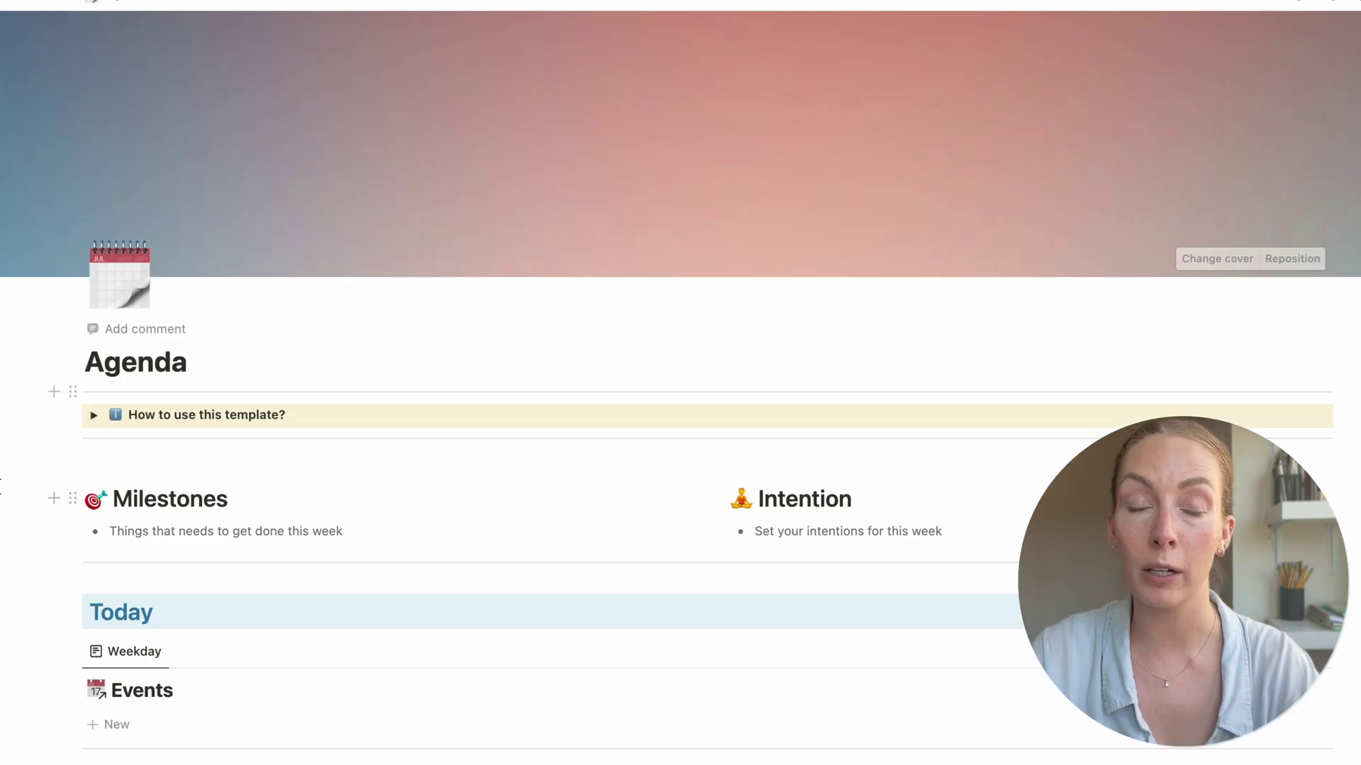
{"action": "left_click", "coordinate": [43, 13]}
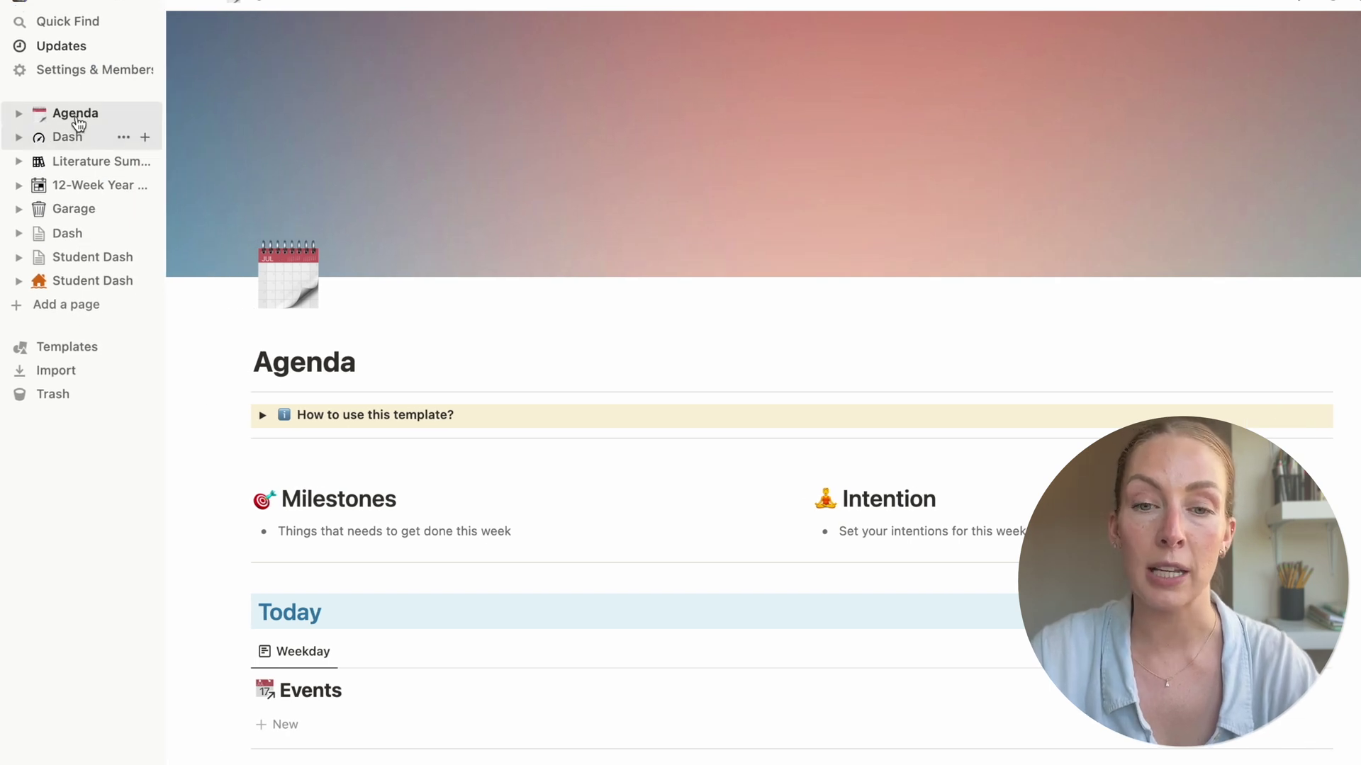
{"action": "left_click", "coordinate": [19, 113]}
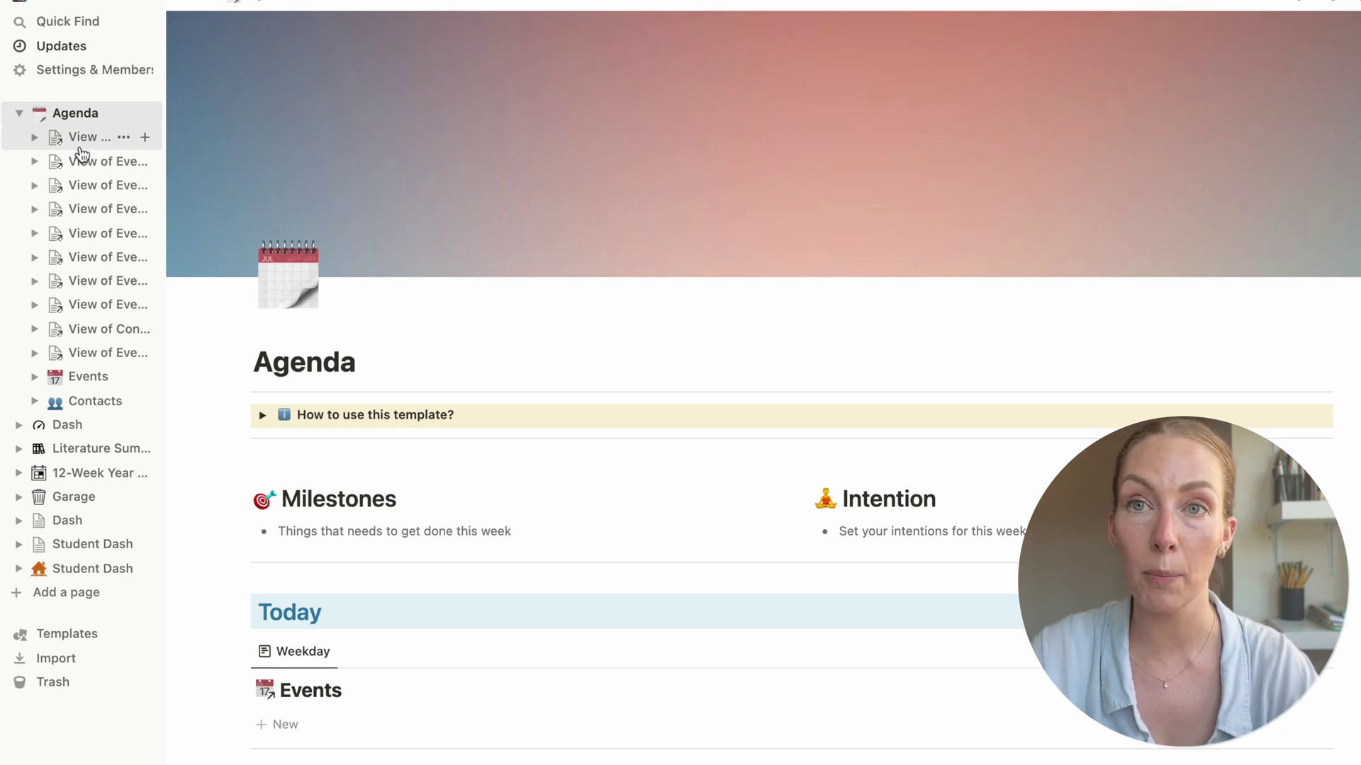
{"action": "left_click", "coordinate": [95, 377]}
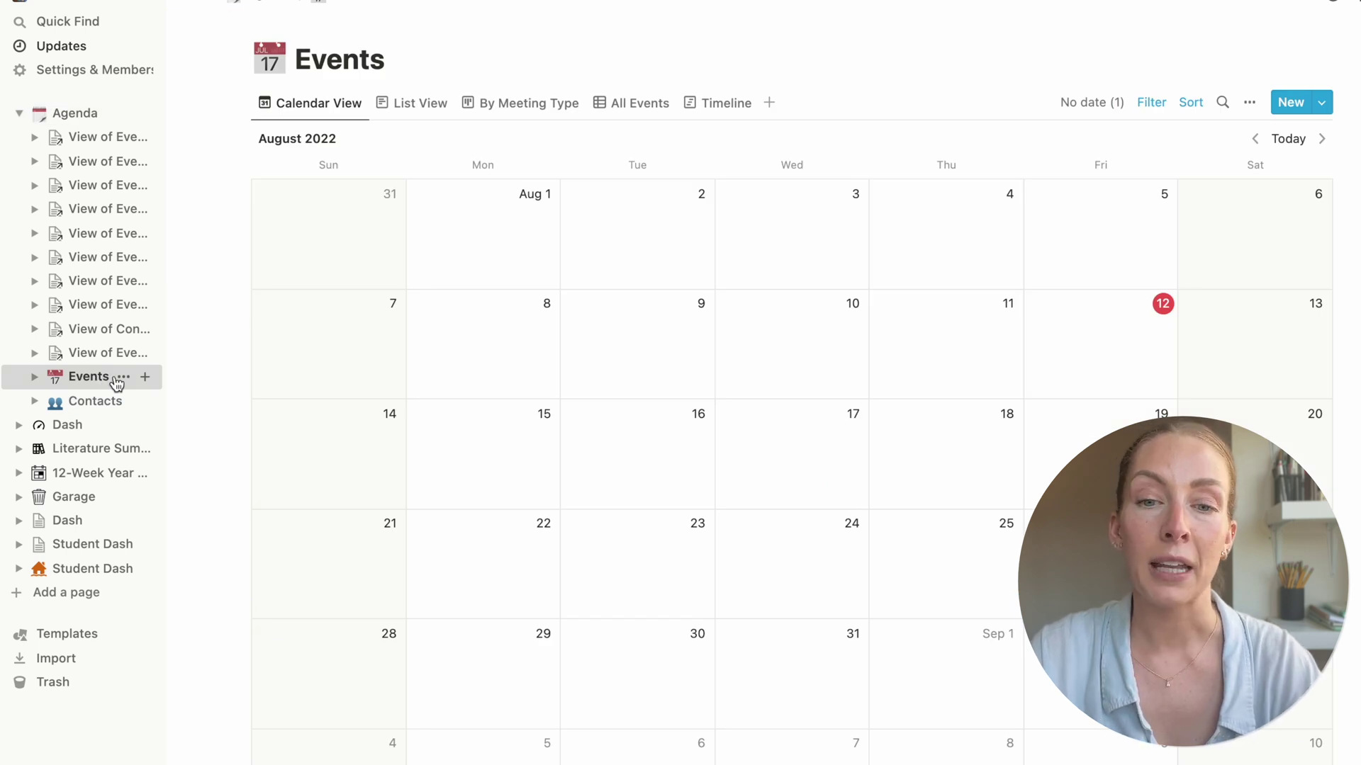
- Copy the Events database link and add it as the Notion database link
{"action": "left_click", "coordinate": [1249, 102]}
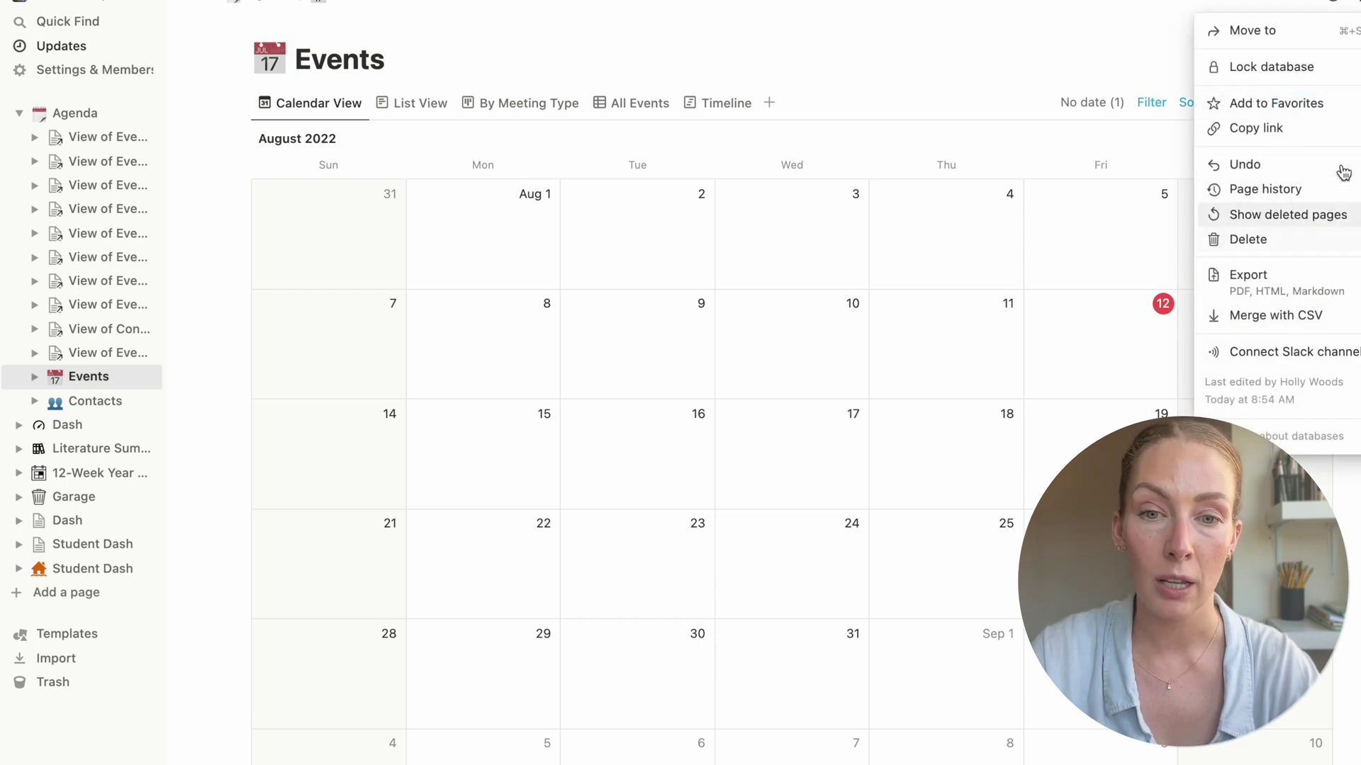
{"action": "left_click", "coordinate": [1340, 130]}
{"action": "key", "text": "ctrl+Left"}
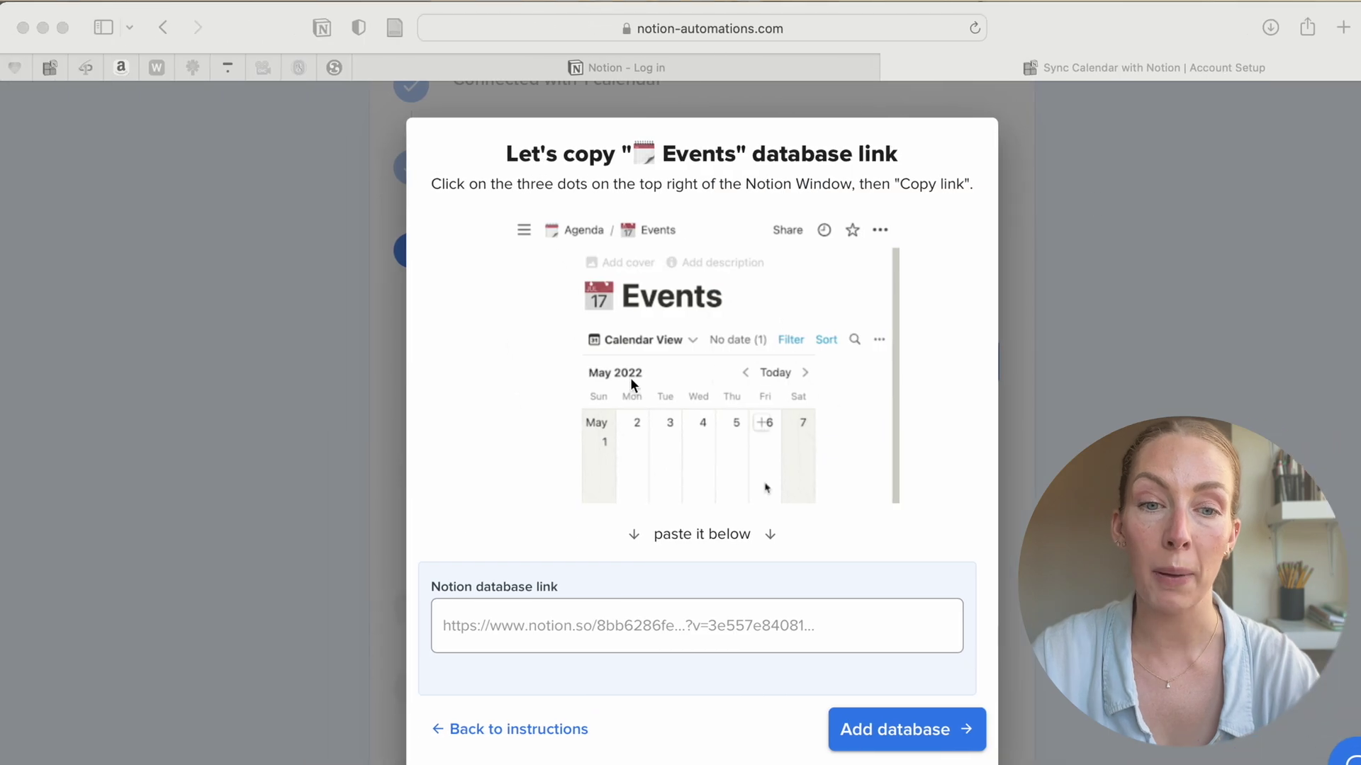
{"action": "left_click", "coordinate": [592, 637]}
{"action": "key", "text": "super+v"}
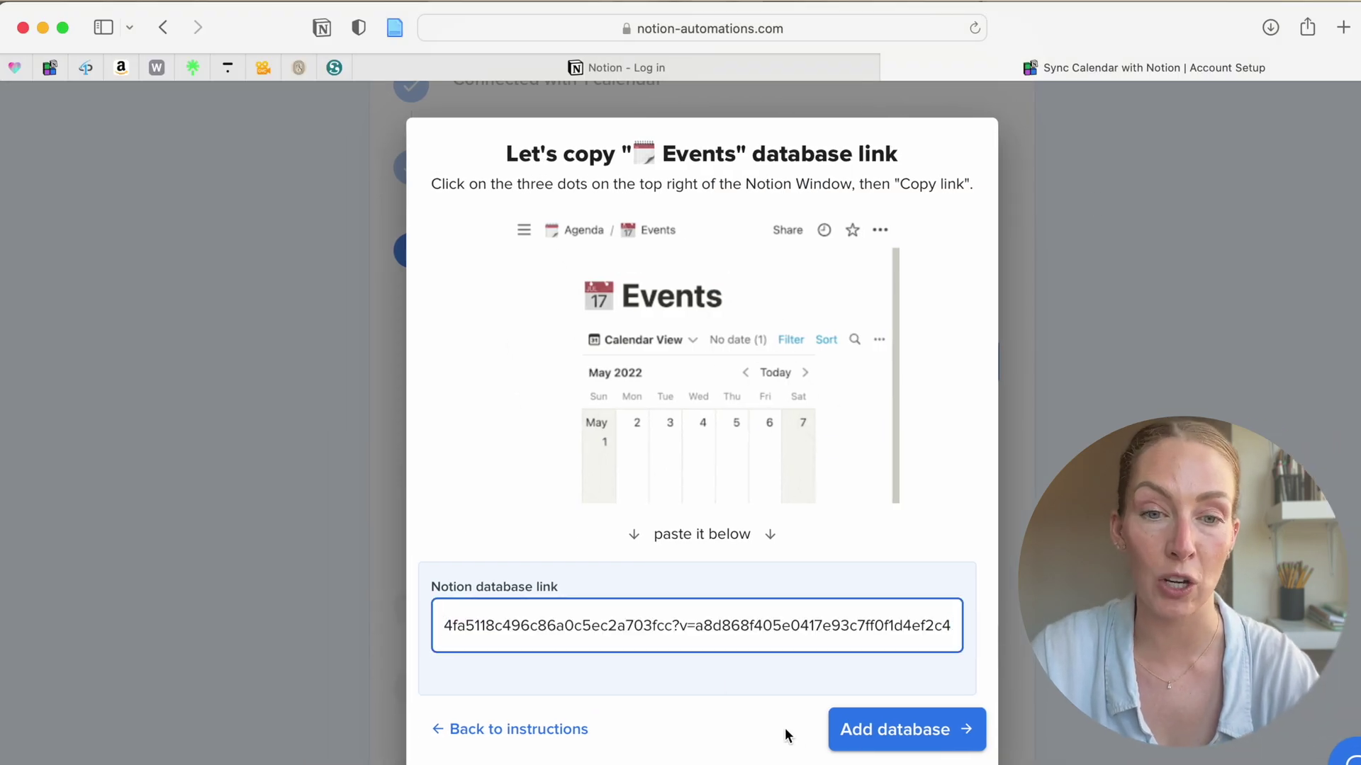
{"action": "left_click", "coordinate": [847, 741]}
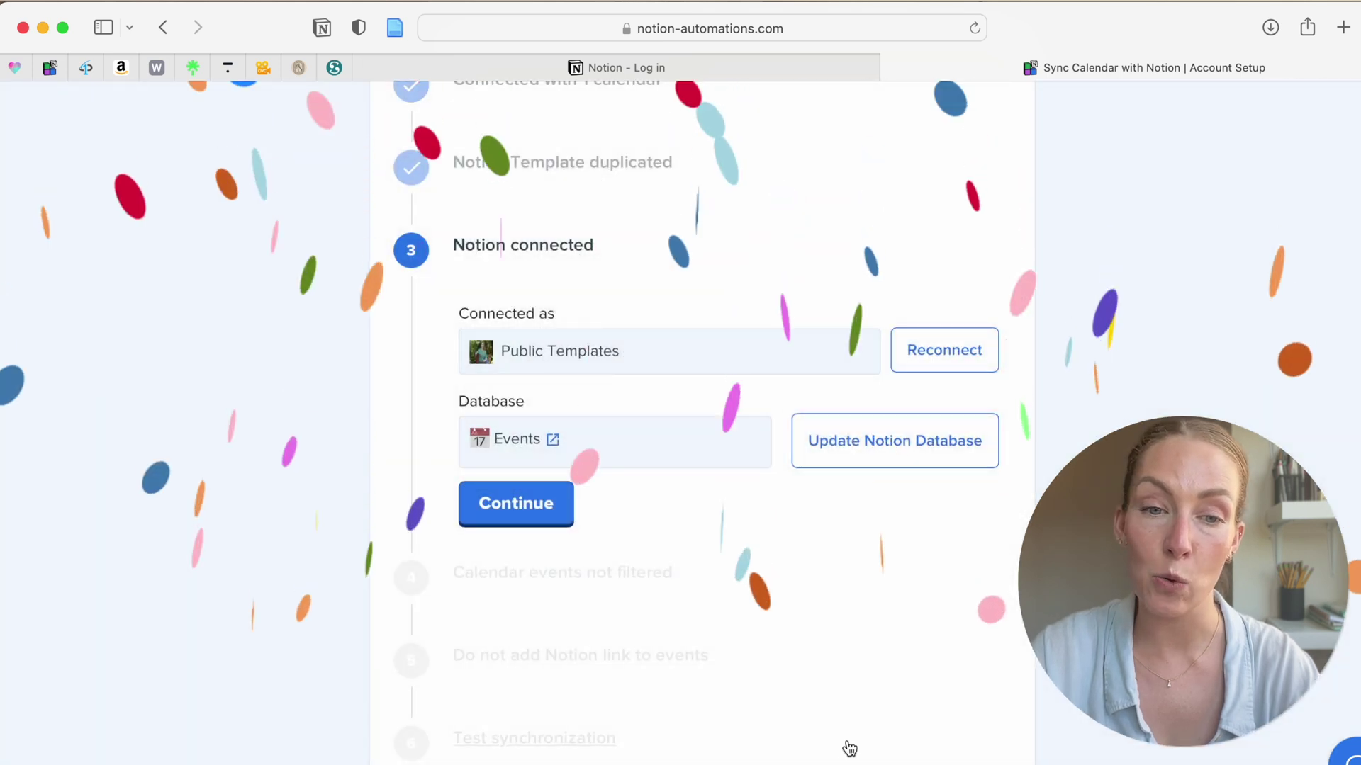
- Confirm the Events connection and choose Later for excluding events from sync
{"action": "left_click", "coordinate": [496, 503]}
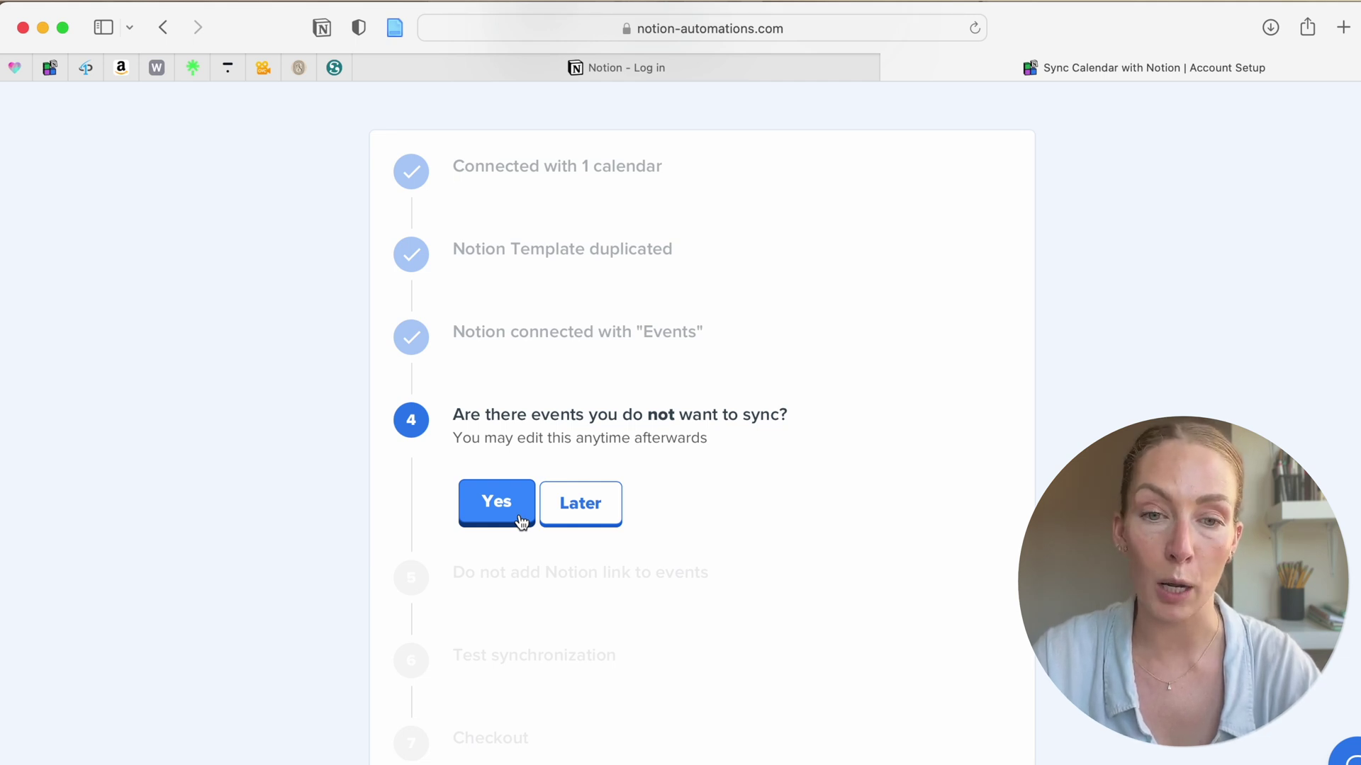
{"action": "left_click", "coordinate": [567, 509]}
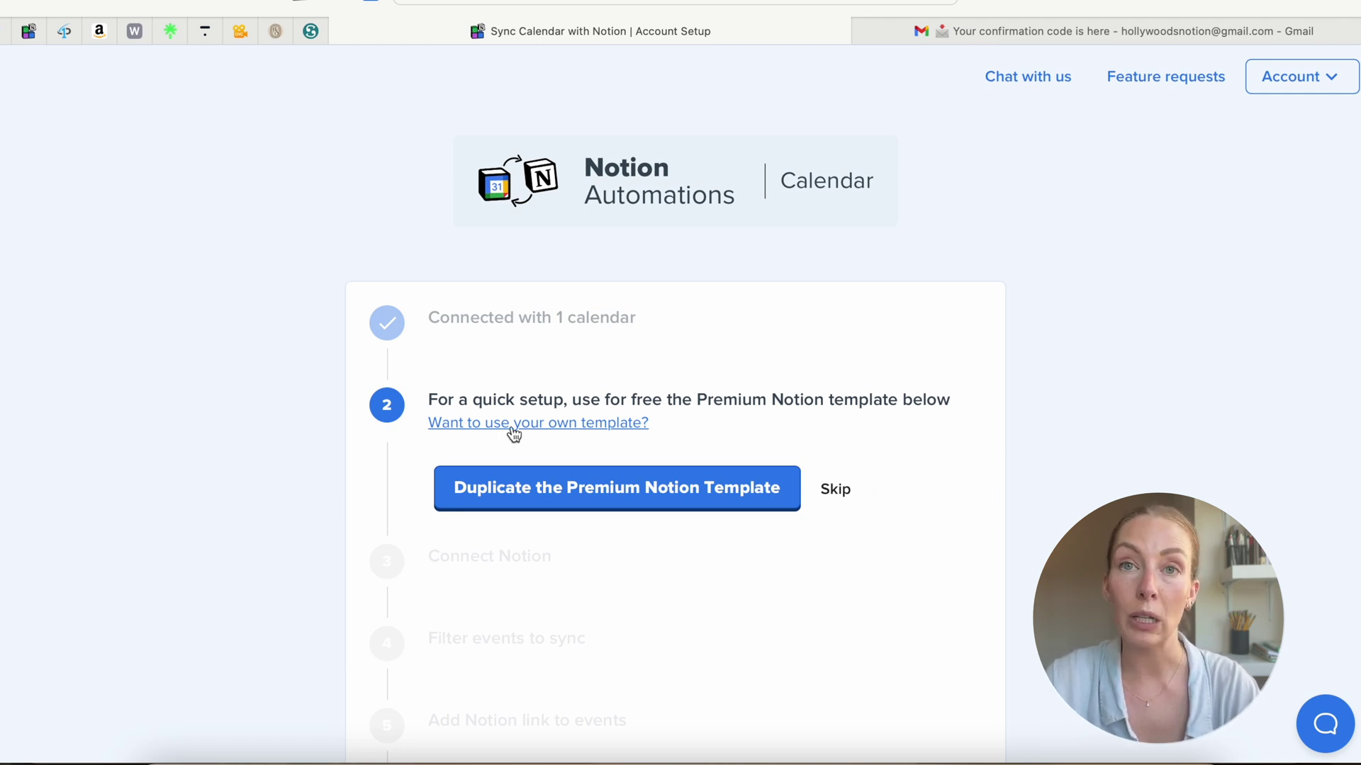
- Show the custom database requirements: a 'Notion Automations Events Data' text property and a 'Date' column
{"action": "left_click", "coordinate": [513, 423]}
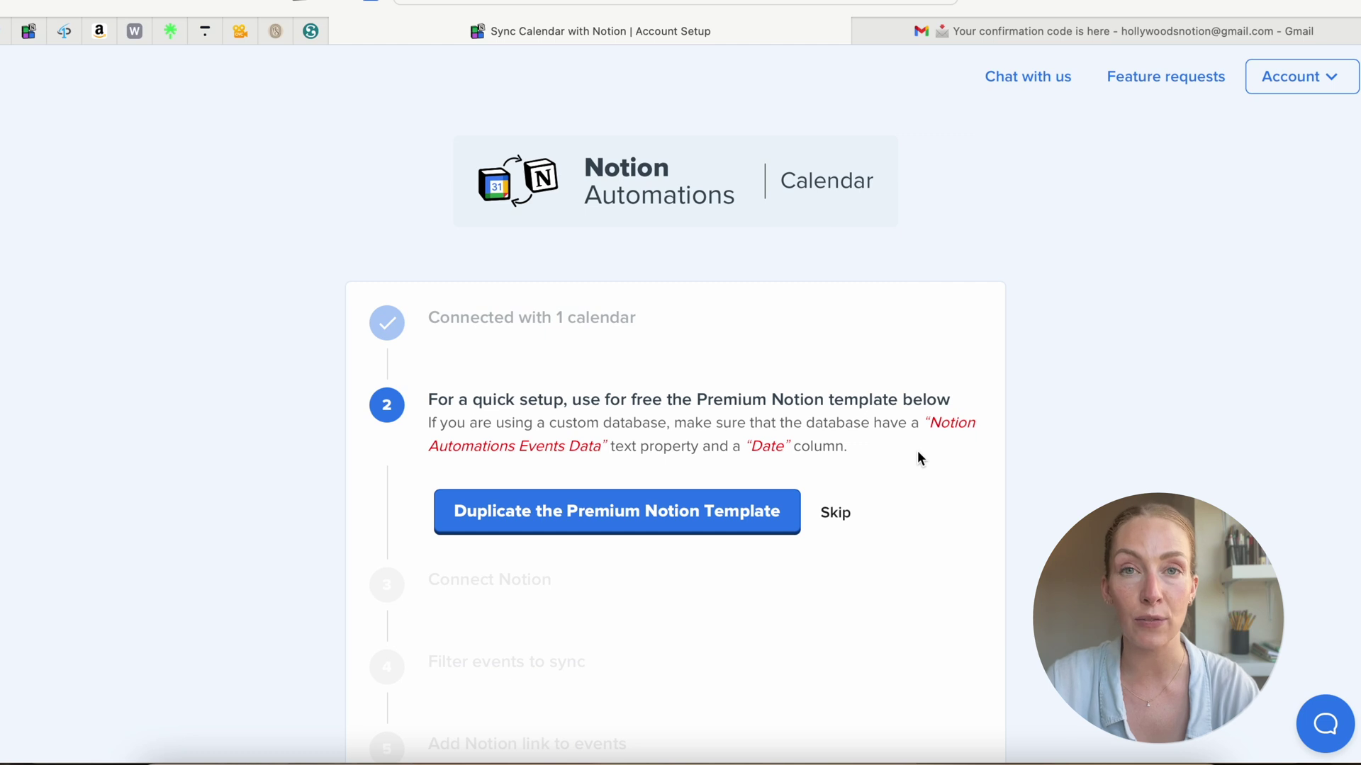
- In Student Dash's Everything Calendar, move the Date column to the second position
{"action": "left_click", "coordinate": [607, 750]}
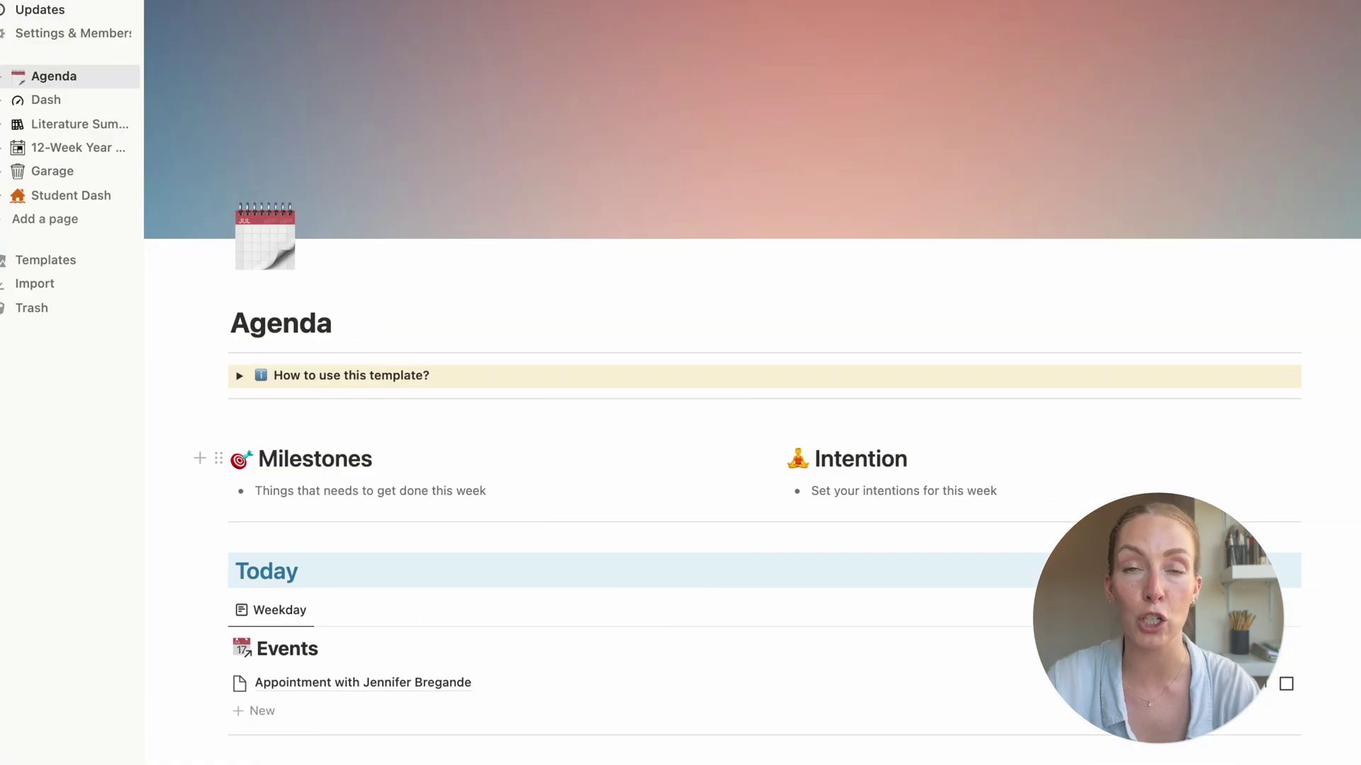
{"action": "left_click", "coordinate": [74, 197]}
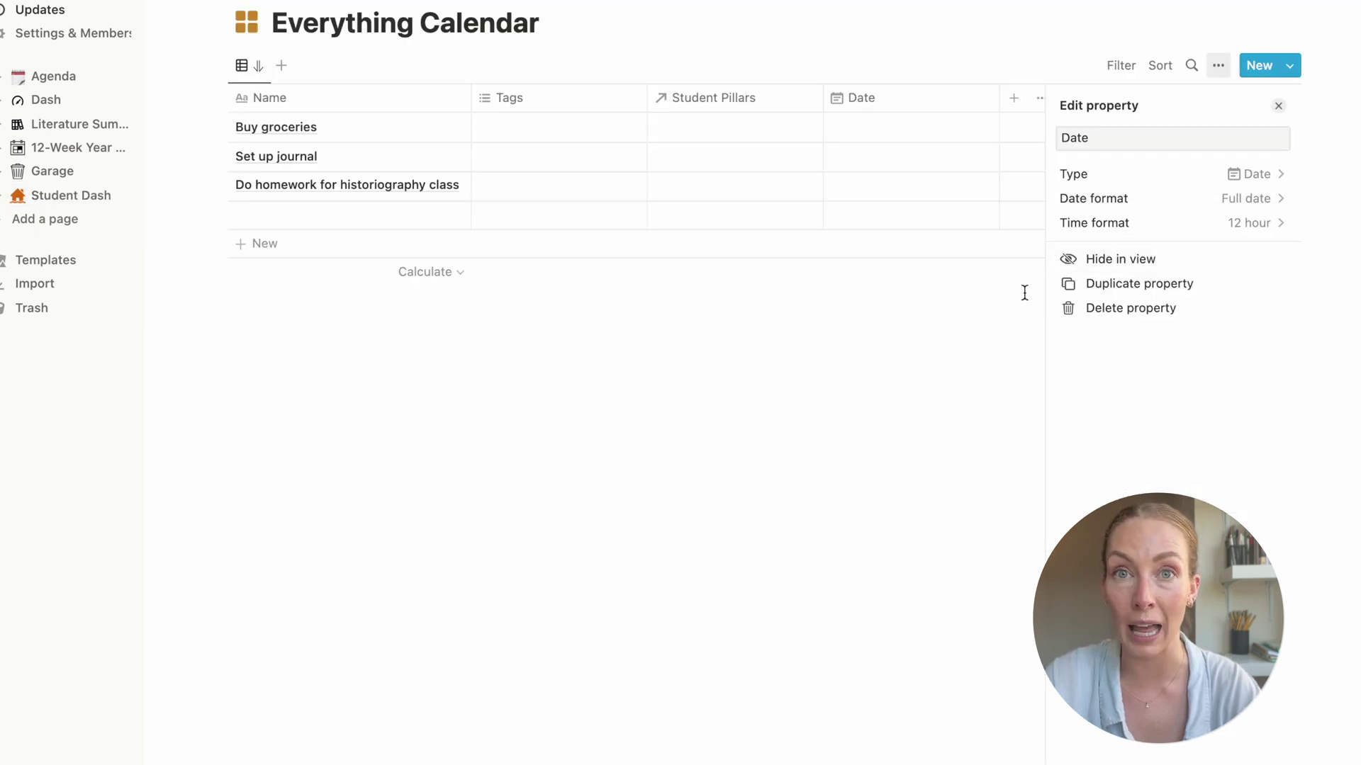
{"action": "left_click", "coordinate": [953, 377]}
{"action": "left_click_drag", "start_coordinate": [875, 109], "coordinate": [582, 117]}
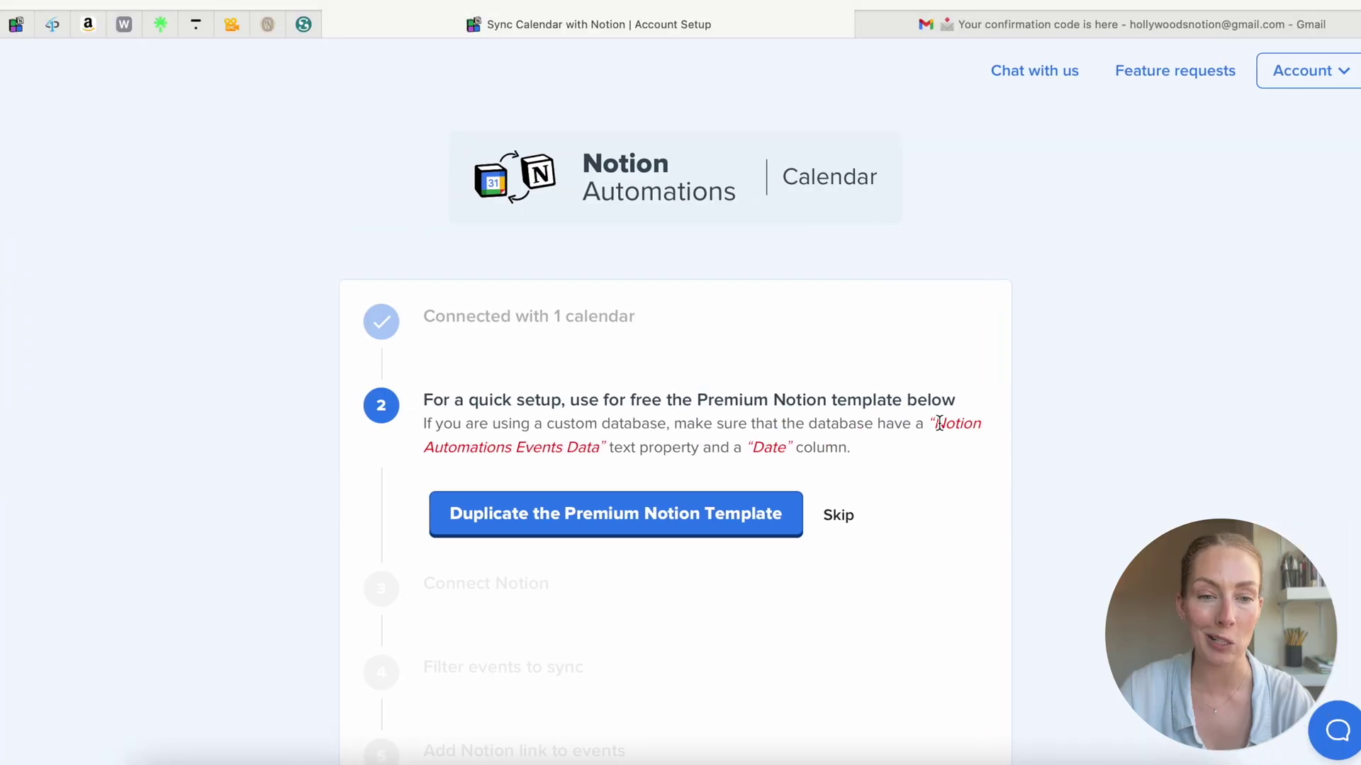
- Rename the text property to 'Notion Automations Events Data' and skip the setup's premium template step
{"action": "left_click_drag", "start_coordinate": [939, 424], "coordinate": [599, 441]}
{"action": "key", "text": "super+c"}
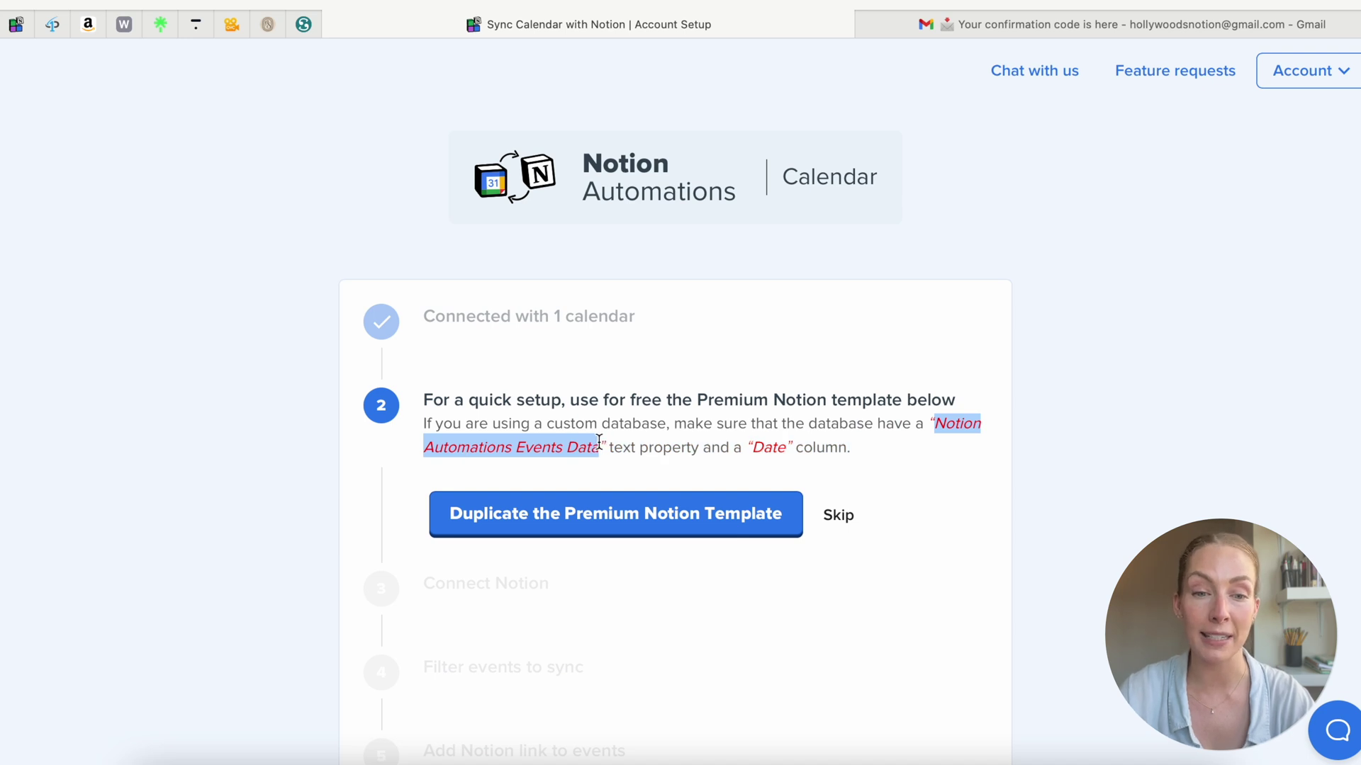
{"action": "key", "text": "ctrl+Right"}
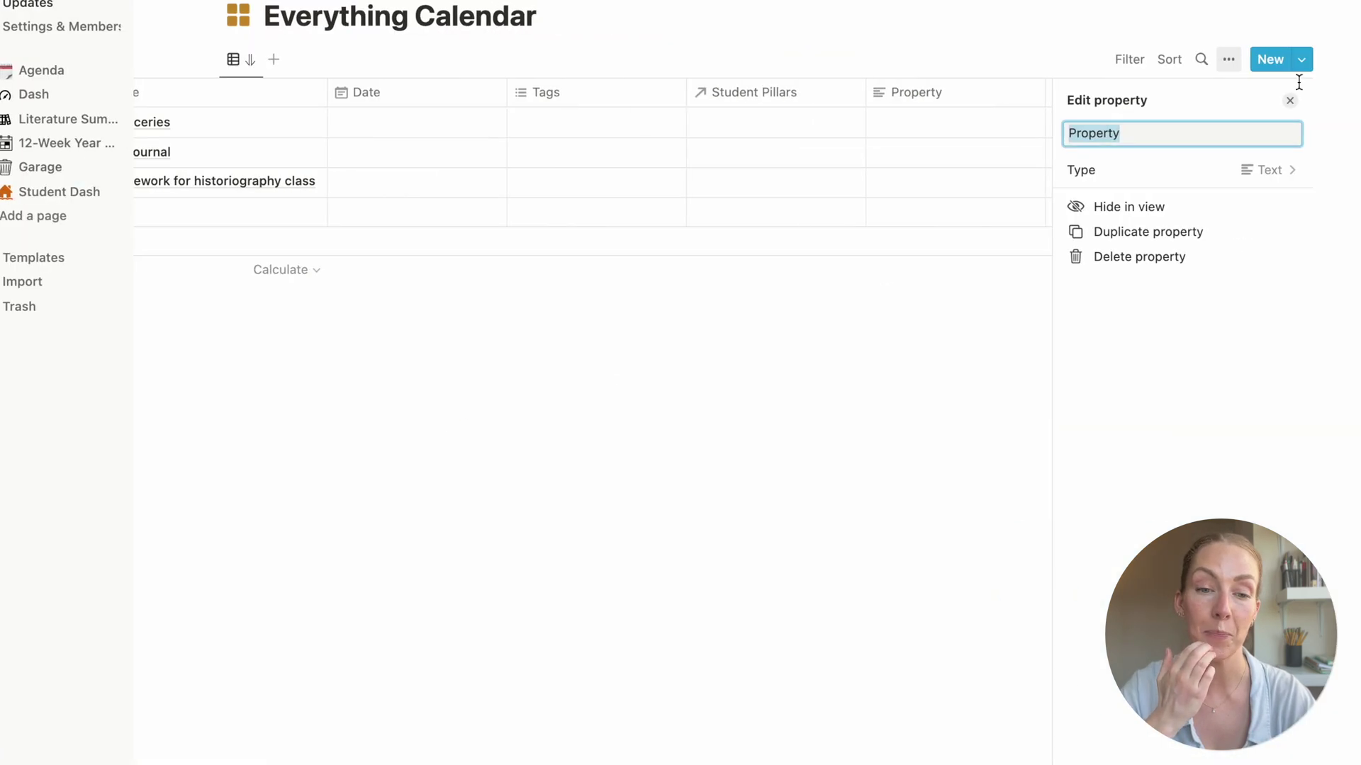
{"action": "key", "text": "super+v"}
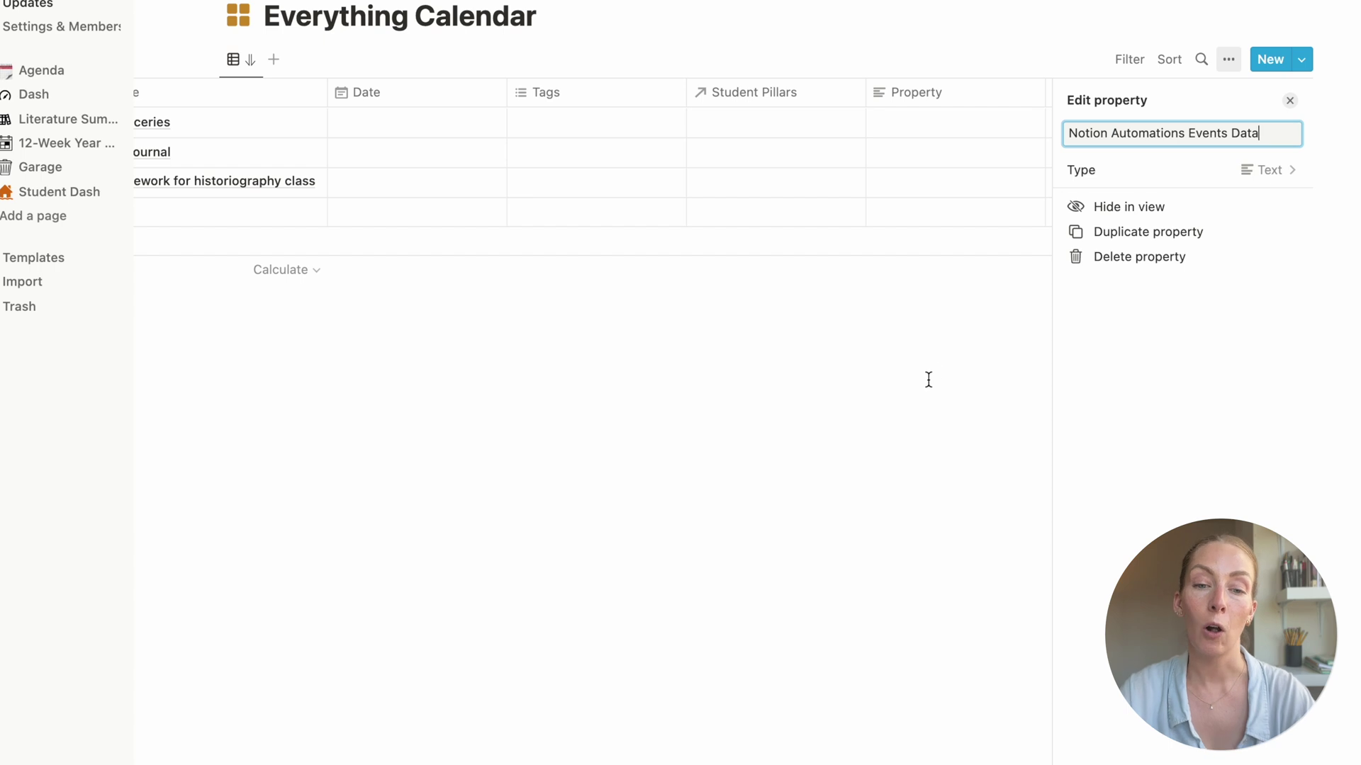
{"action": "left_click", "coordinate": [872, 318]}
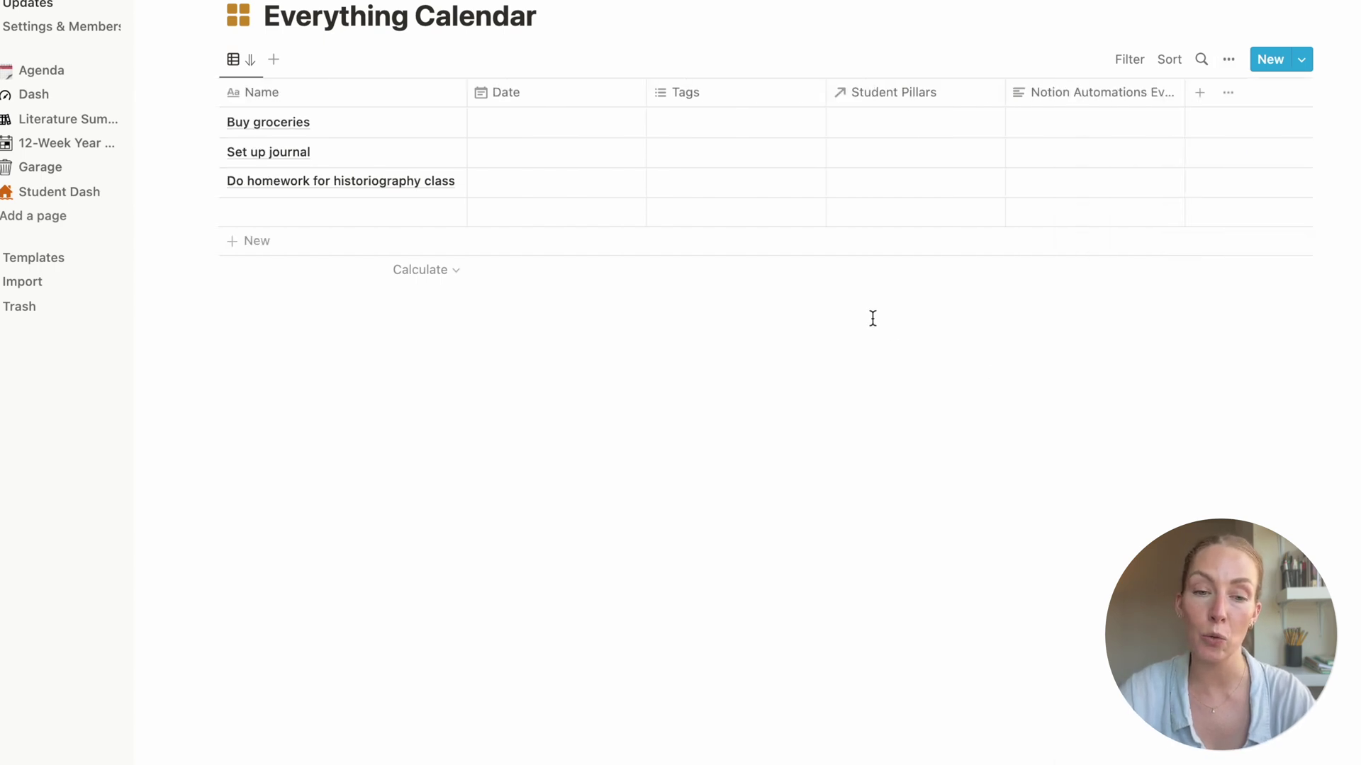
{"action": "key", "text": "ctrl+Left"}
{"action": "left_click", "coordinate": [835, 516]}
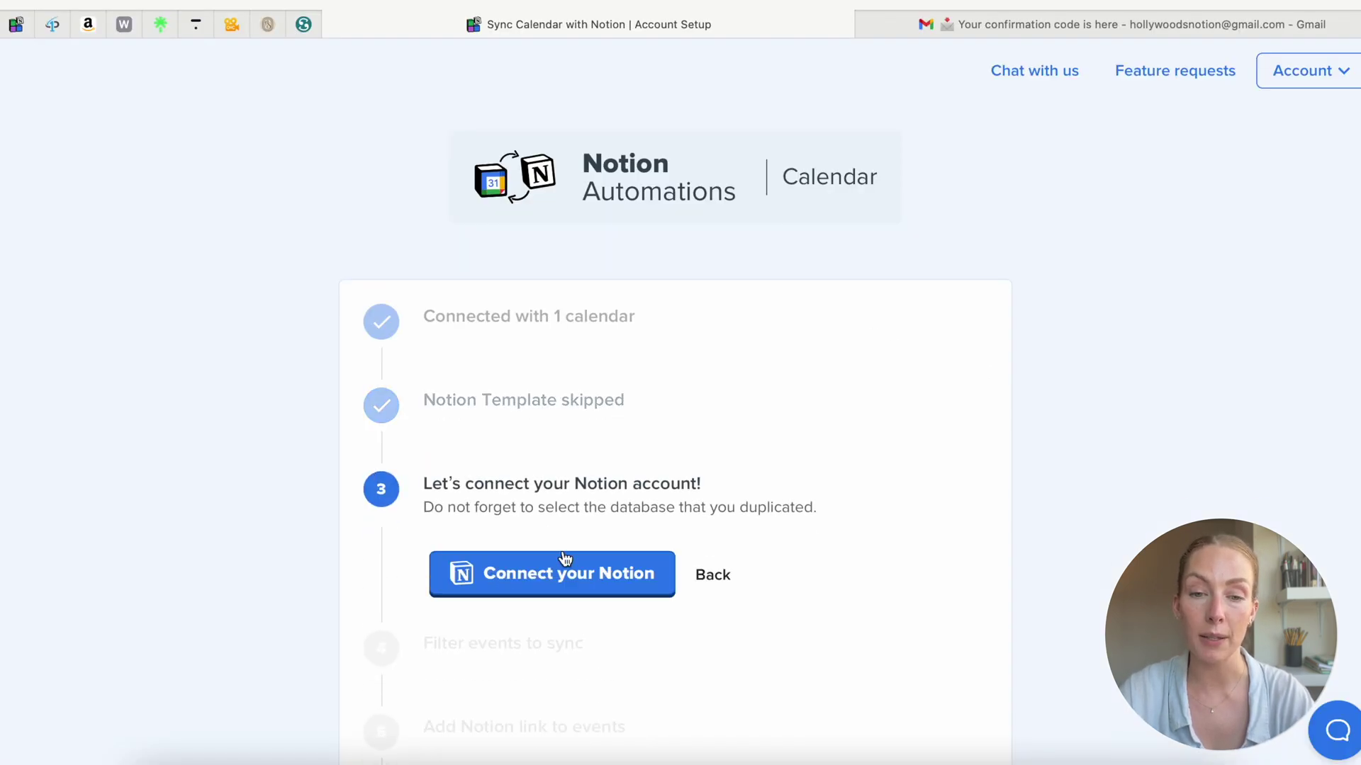
- Connect the Public Templates workspace, granting Notion Automations access to the Student Dash page
{"action": "left_click", "coordinate": [572, 584]}
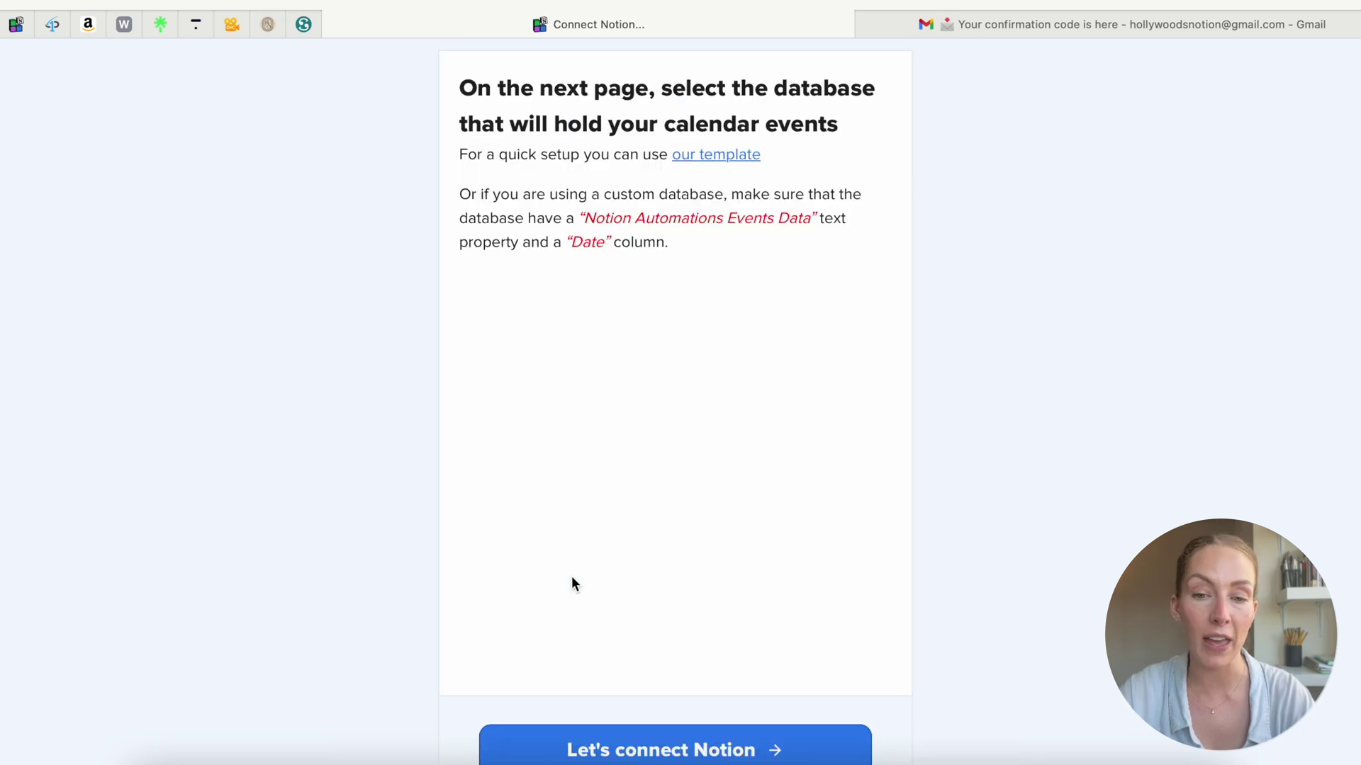
{"action": "scroll", "coordinate": [594, 618], "scroll_direction": "down", "scroll_amount": 2}
{"action": "left_click", "coordinate": [618, 653]}
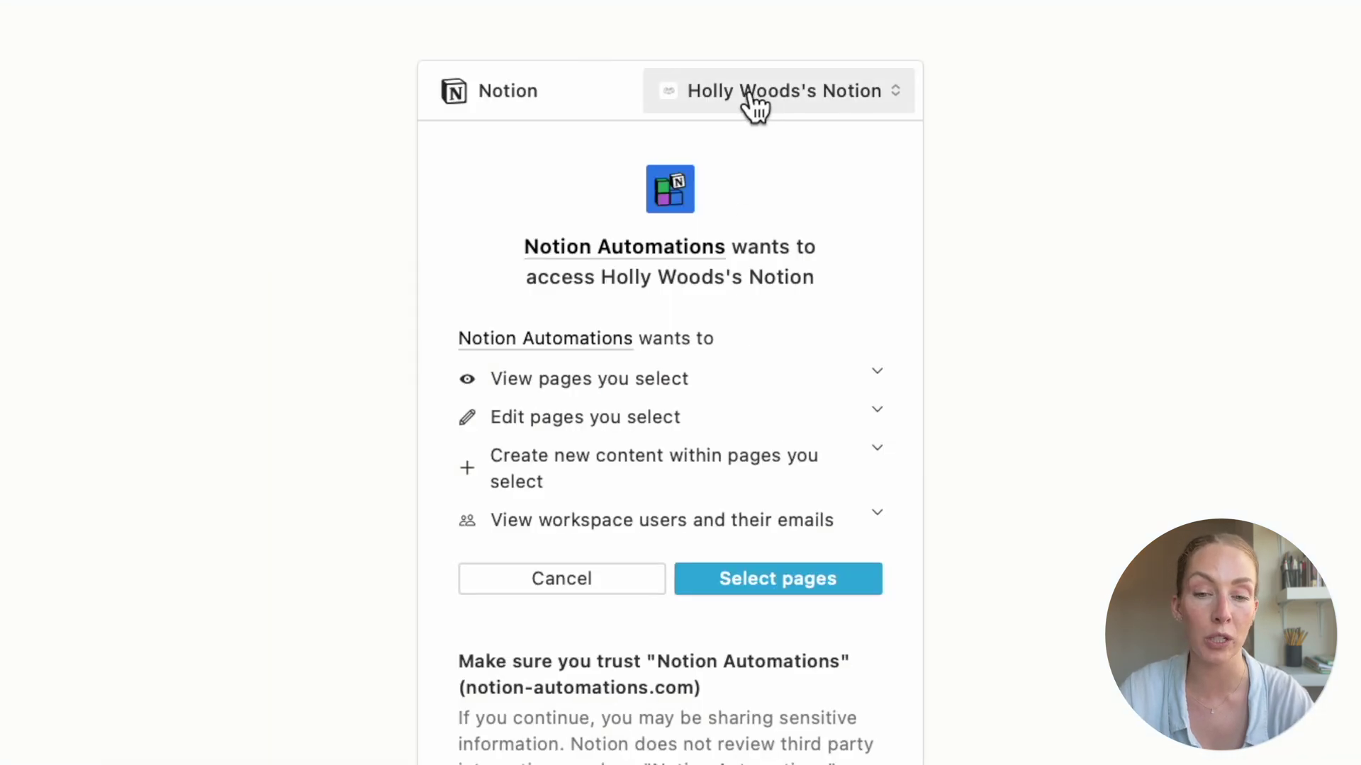
{"action": "left_click", "coordinate": [756, 106]}
{"action": "left_click", "coordinate": [747, 226]}
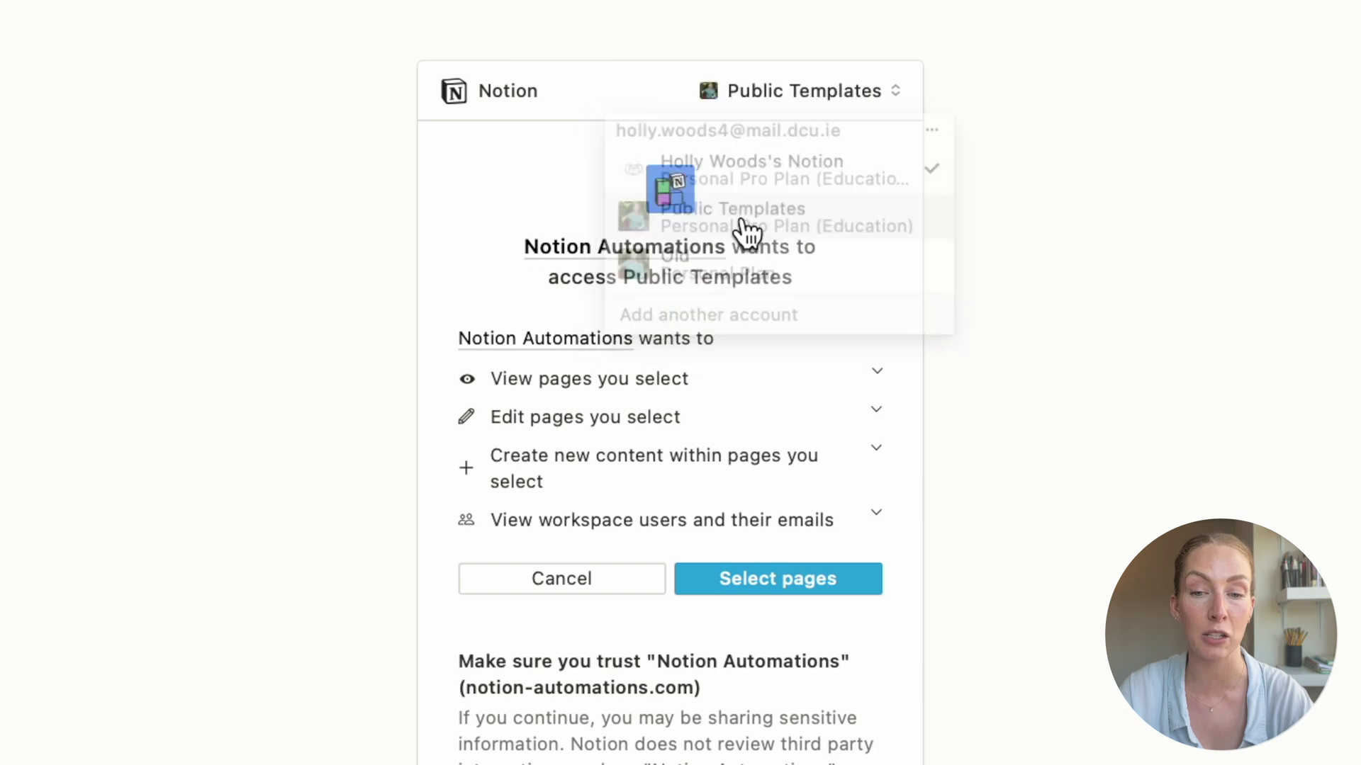
{"action": "left_click", "coordinate": [778, 583]}
{"action": "left_click", "coordinate": [505, 438]}
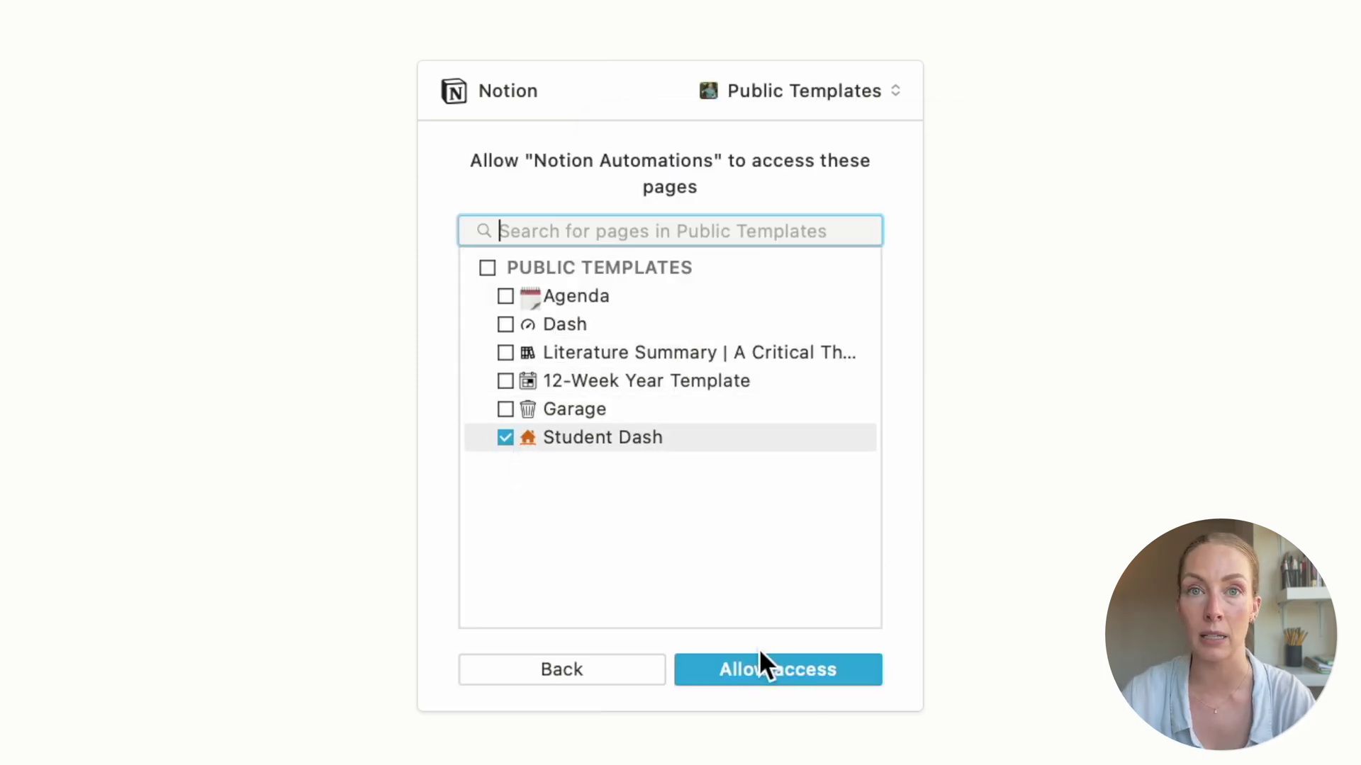
{"action": "left_click", "coordinate": [769, 673]}
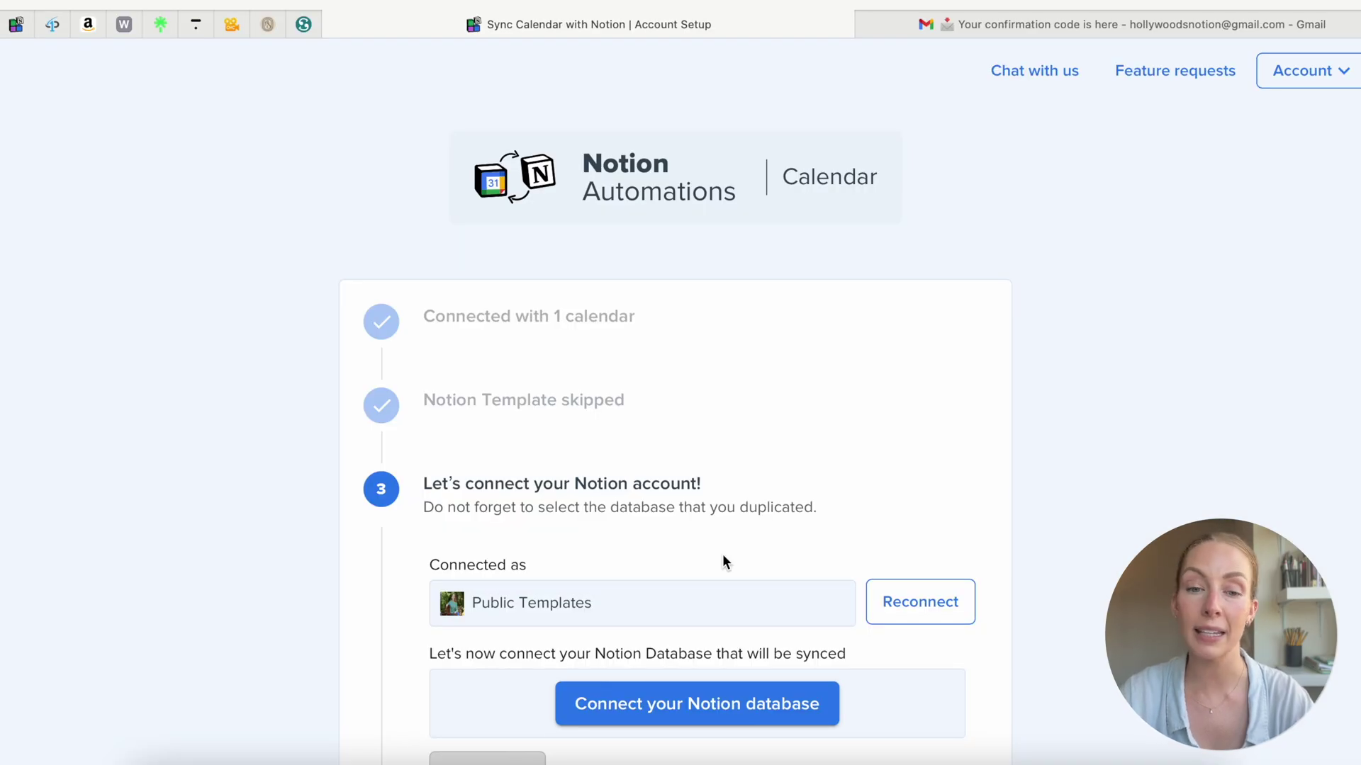
{"action": "scroll", "coordinate": [721, 554], "scroll_direction": "down", "scroll_amount": 2}
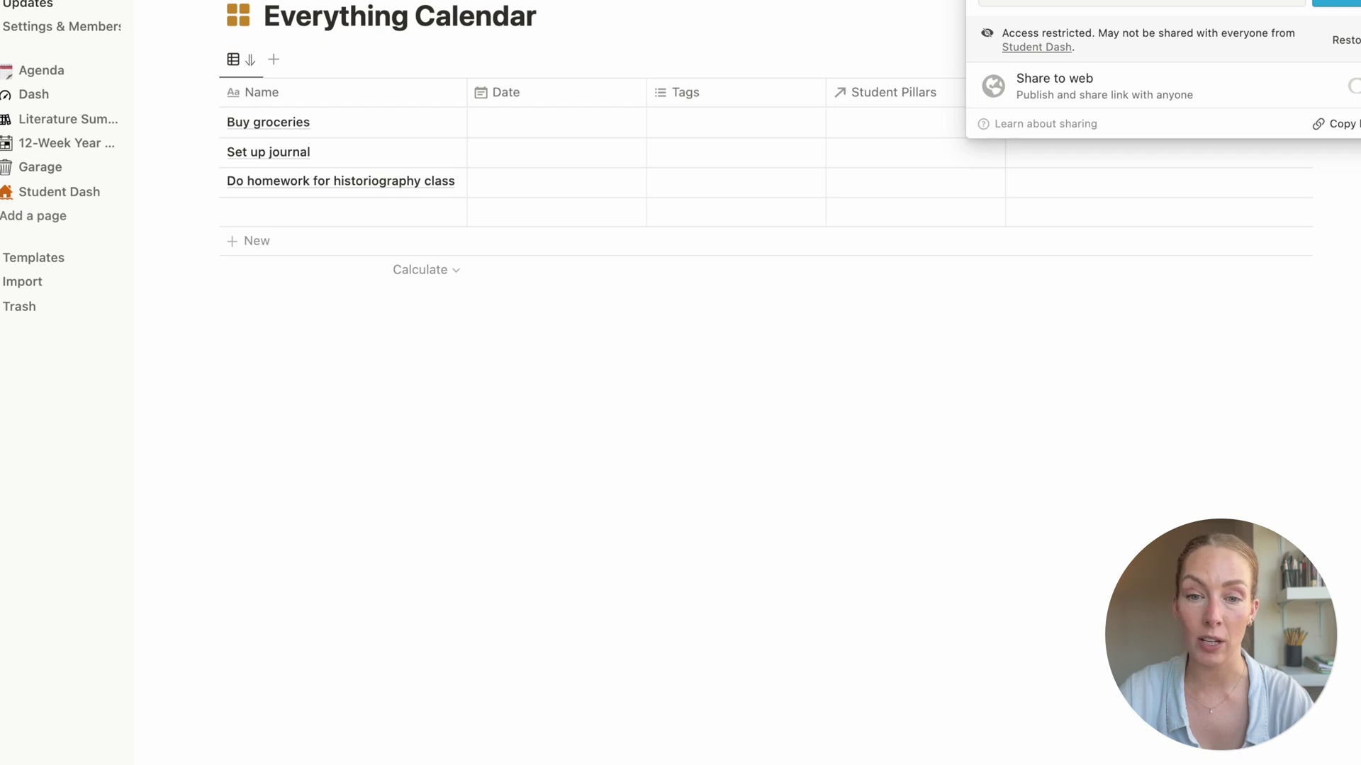
- Share Everything Calendar with the Notion Automations integration, granting it edit access
{"action": "left_click", "coordinate": [1348, 3]}
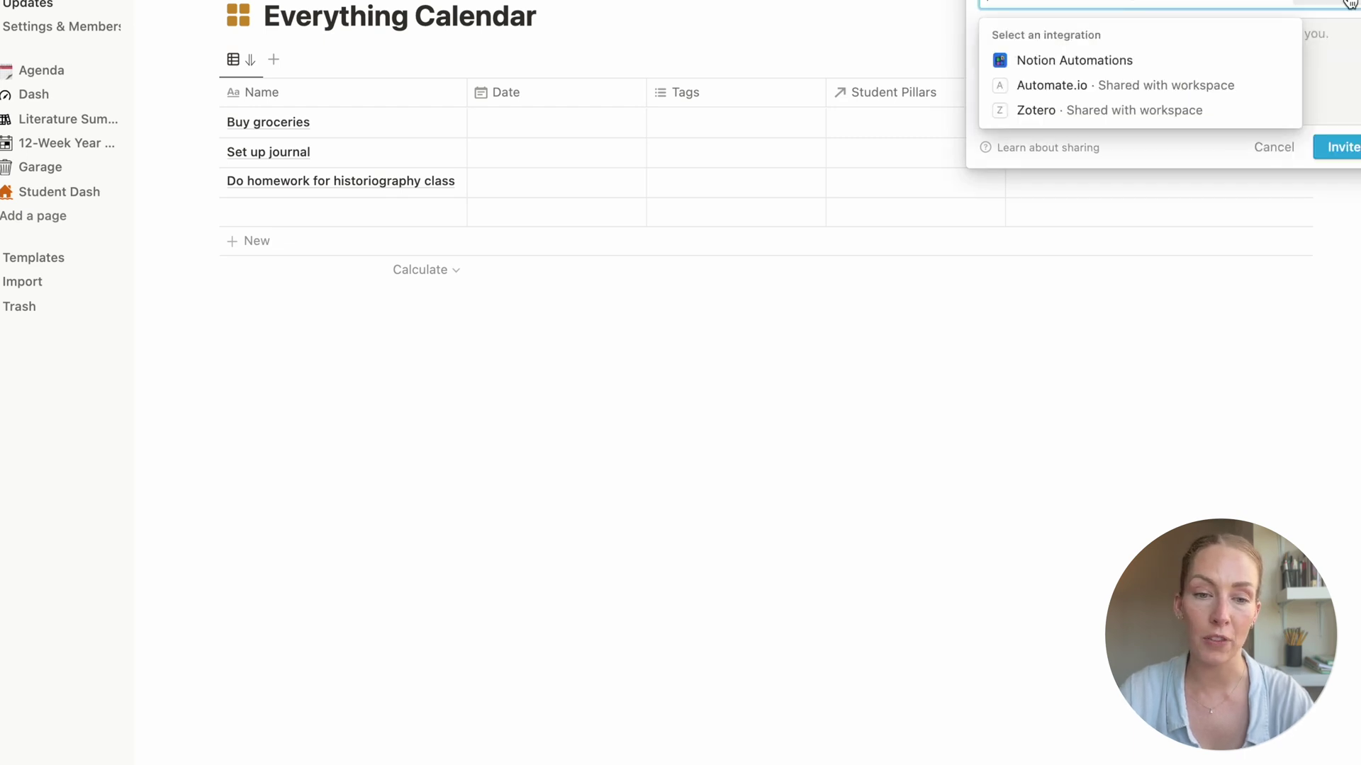
{"action": "left_click", "coordinate": [1114, 60]}
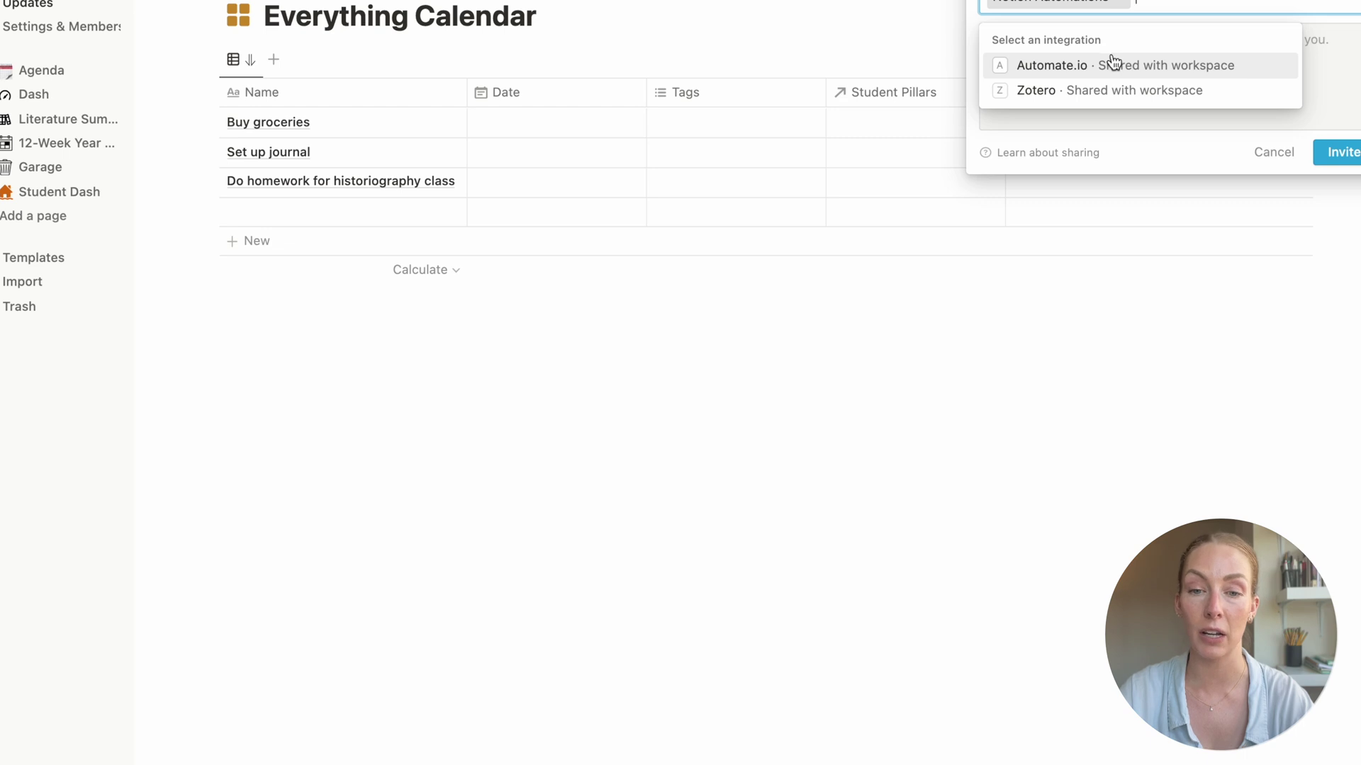
{"action": "left_click", "coordinate": [1350, 158]}
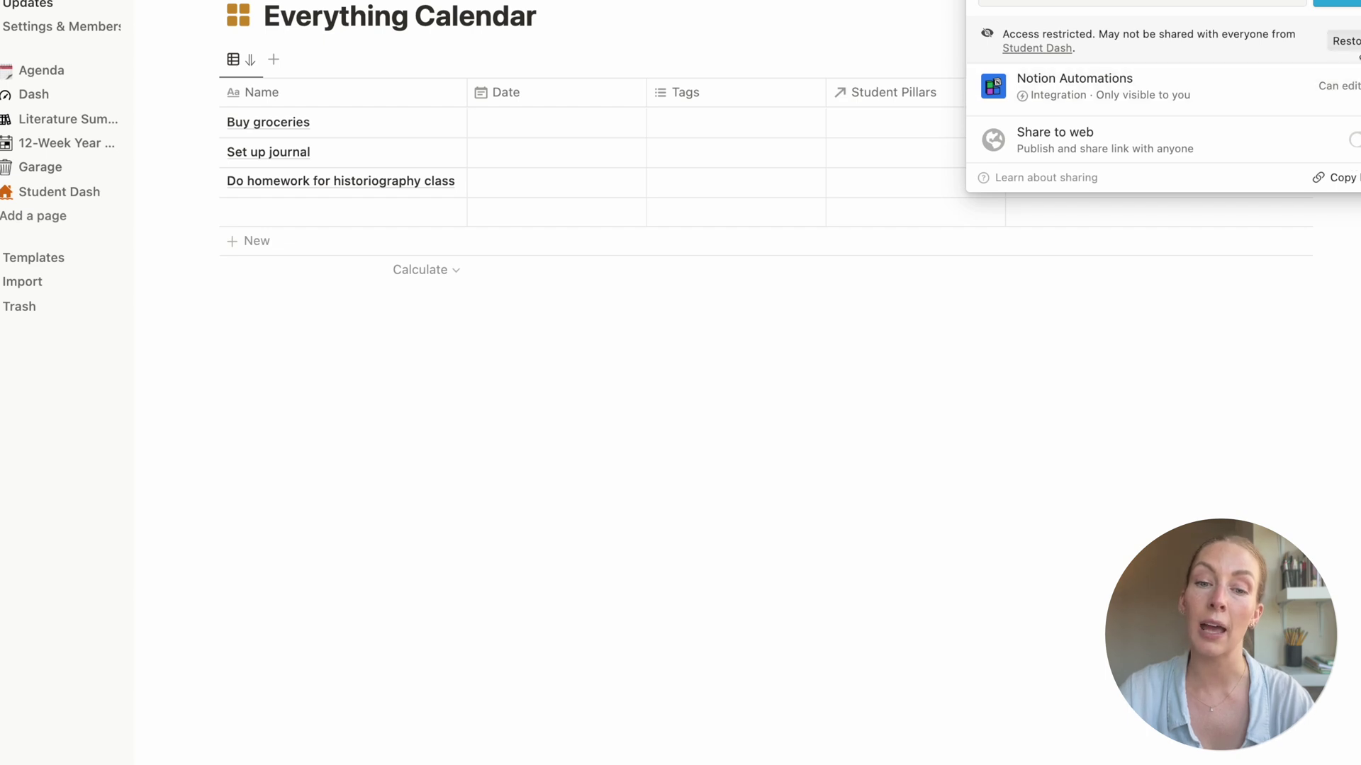
{"action": "left_click", "coordinate": [1125, 338]}
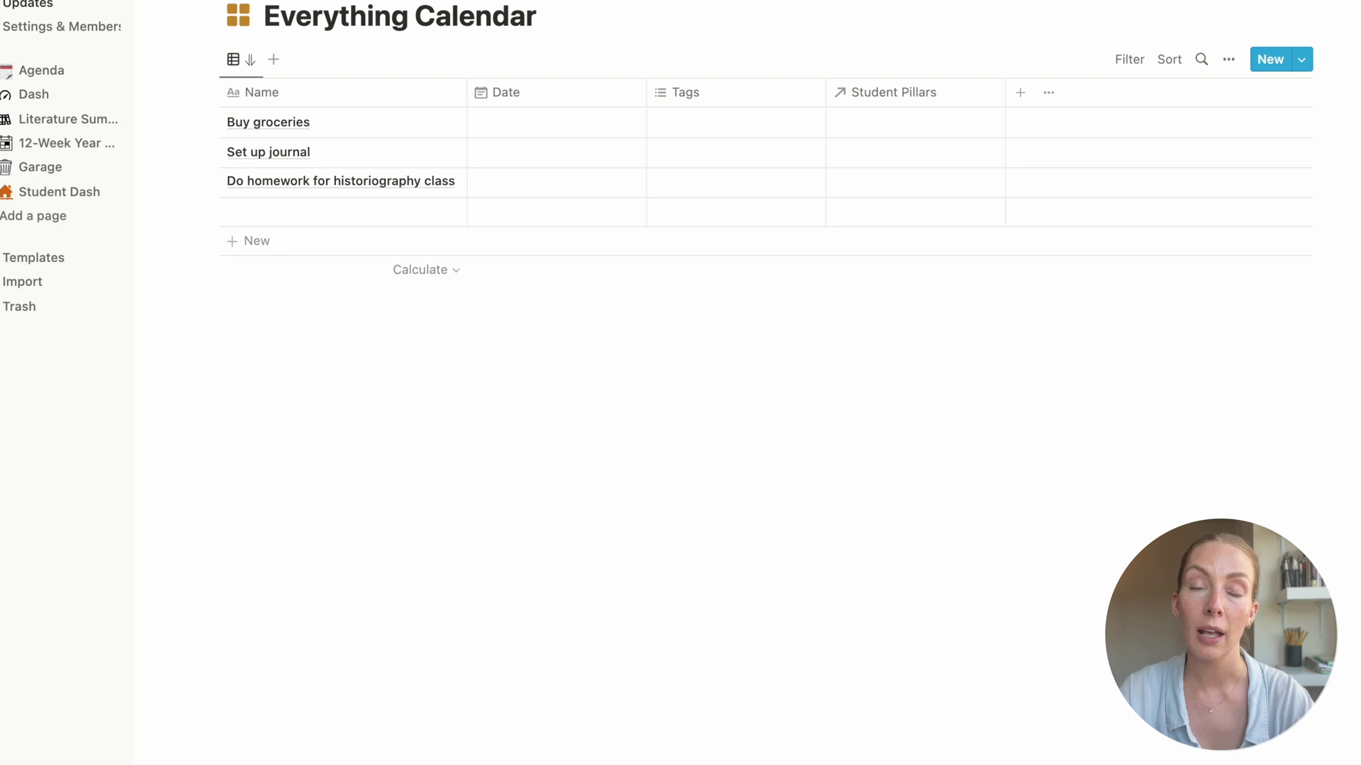
- Copy the Everything Calendar database link and add it in the sync setup dialog
{"action": "left_click", "coordinate": [1336, 2]}
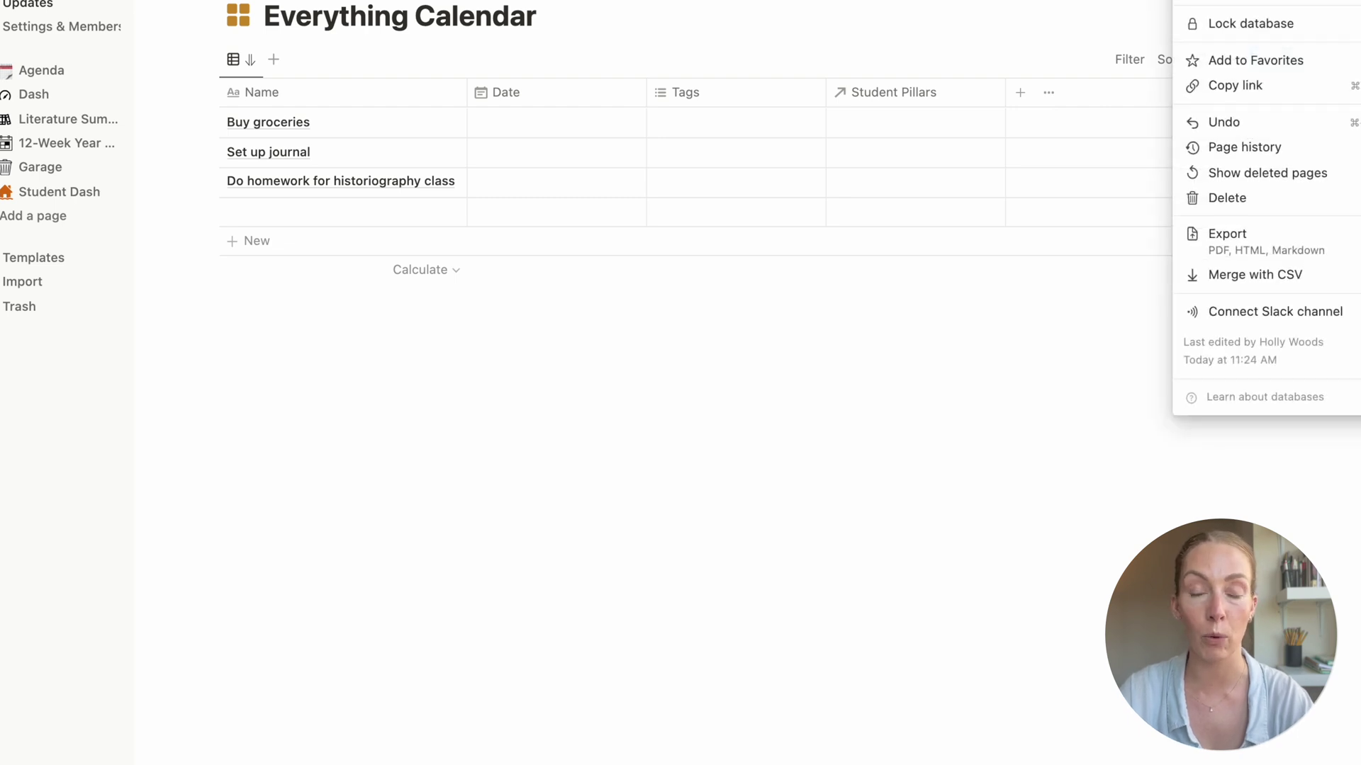
{"action": "left_click", "coordinate": [1319, 85]}
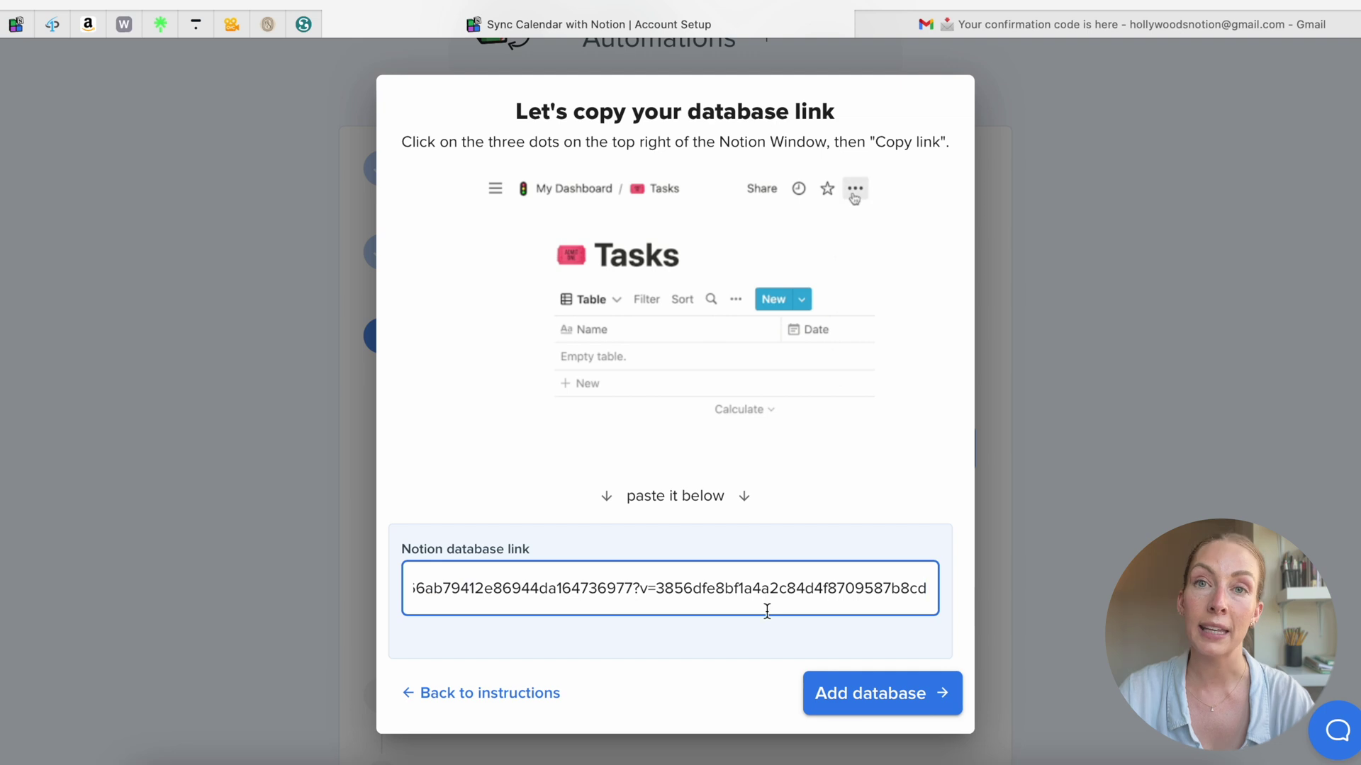
{"action": "left_click", "coordinate": [852, 701]}
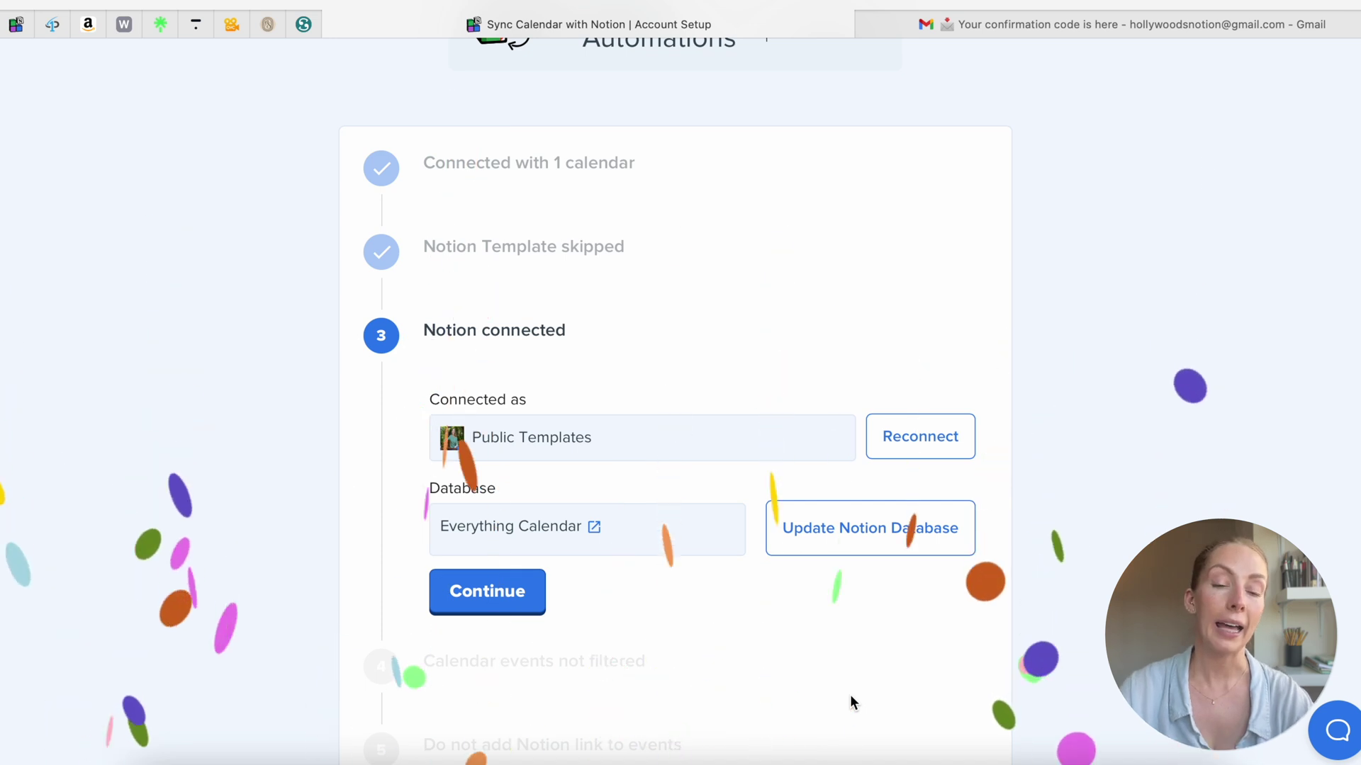
- Confirm the Everything Calendar connection and choose Later on step 4 to sync all events
{"action": "left_click", "coordinate": [510, 603]}
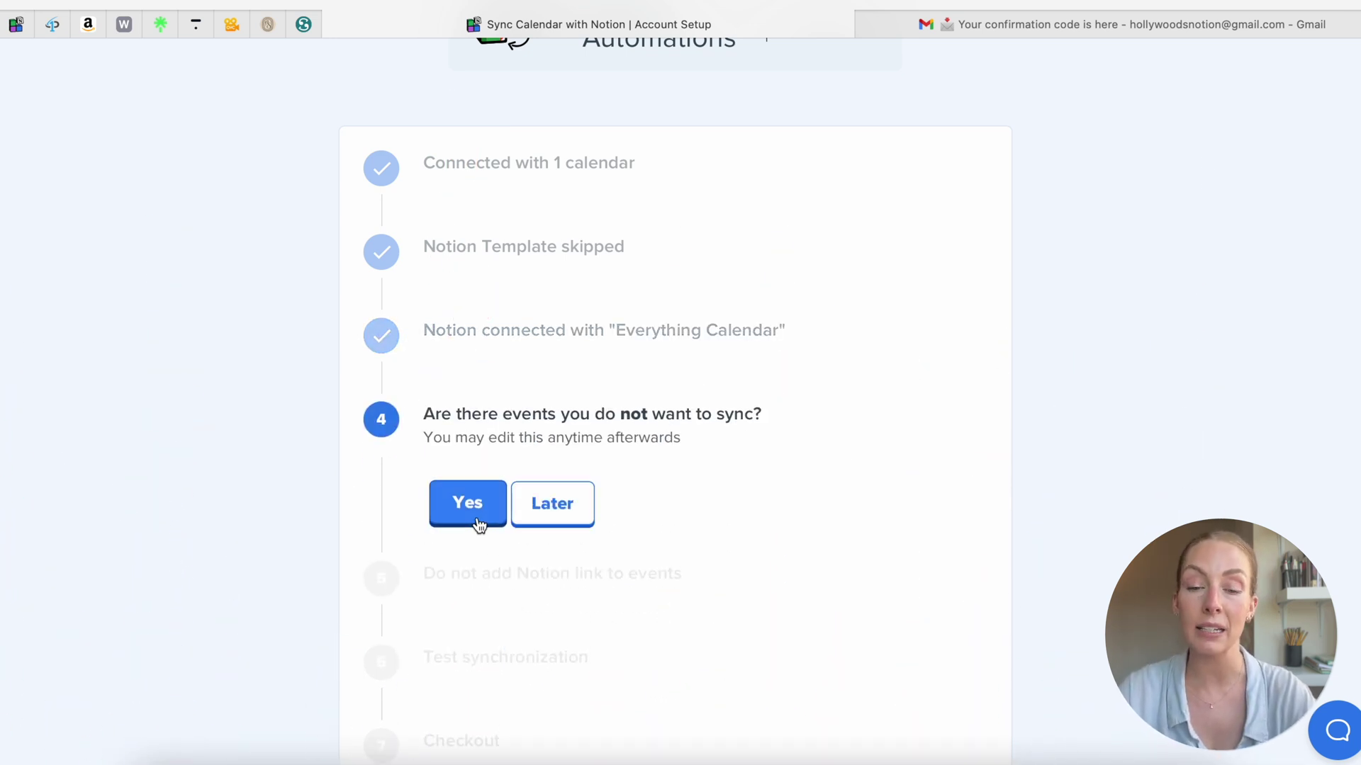
{"action": "left_click", "coordinate": [532, 523]}
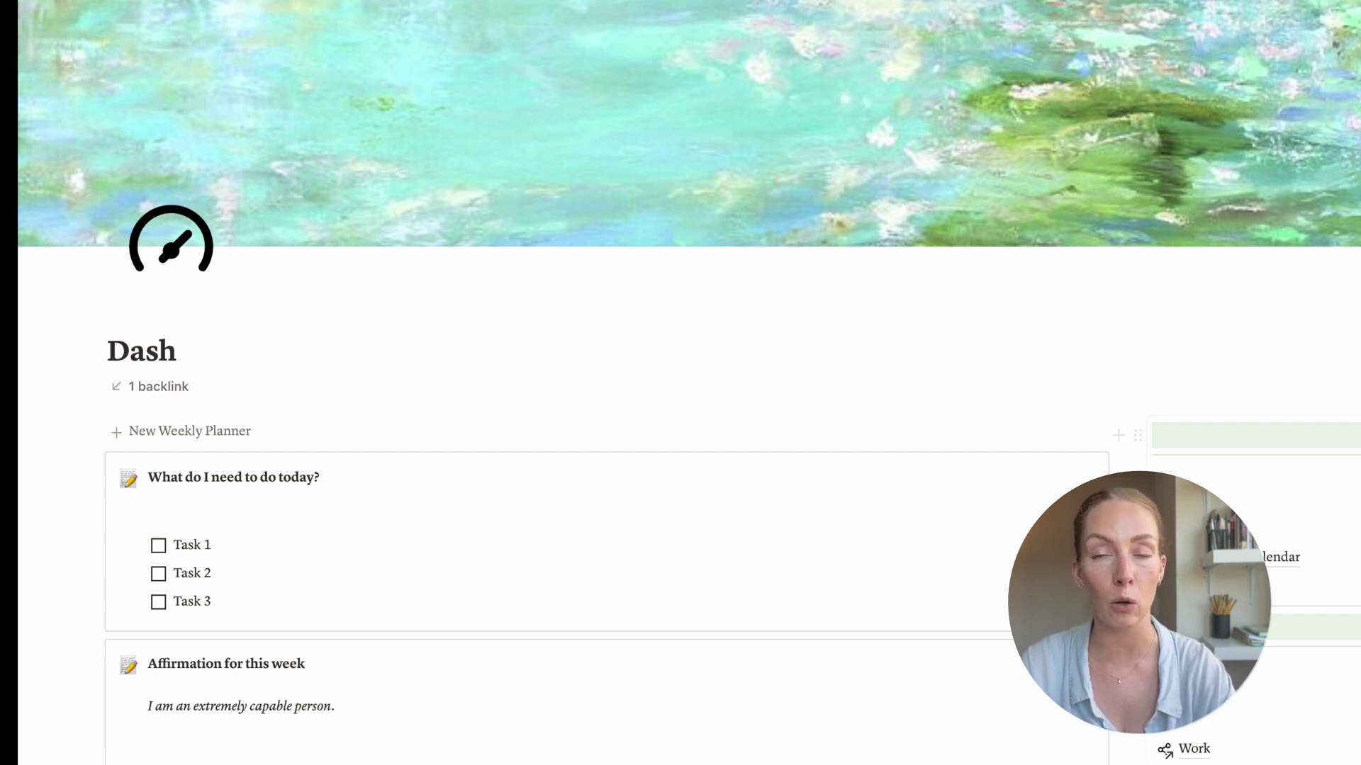
- Open Everything Calendar from the link in the Dash page's right sidebar
{"action": "scroll", "coordinate": [680, 382], "scroll_direction": "down", "scroll_amount": 10}
{"action": "scroll", "coordinate": [681, 383], "scroll_direction": "down", "scroll_amount": 4}
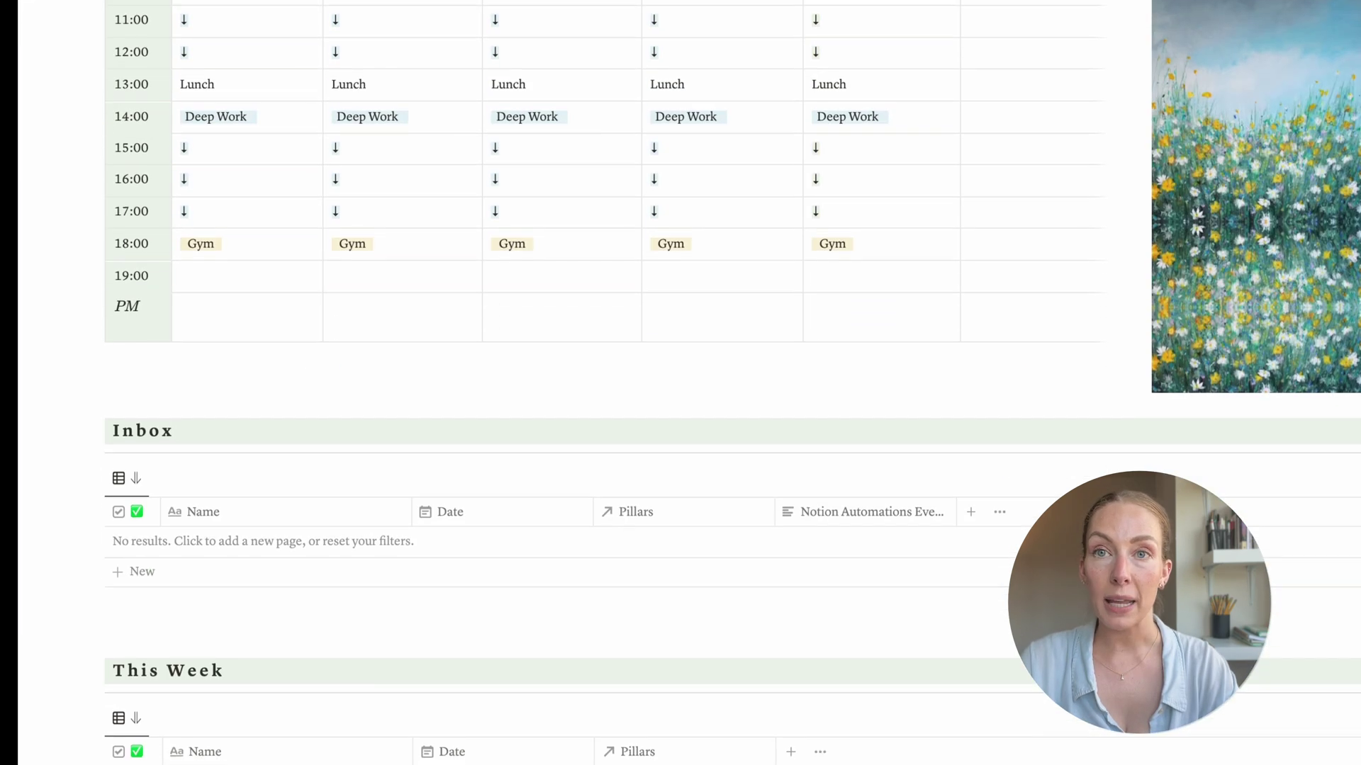
{"action": "scroll", "coordinate": [681, 382], "scroll_direction": "up", "scroll_amount": 15}
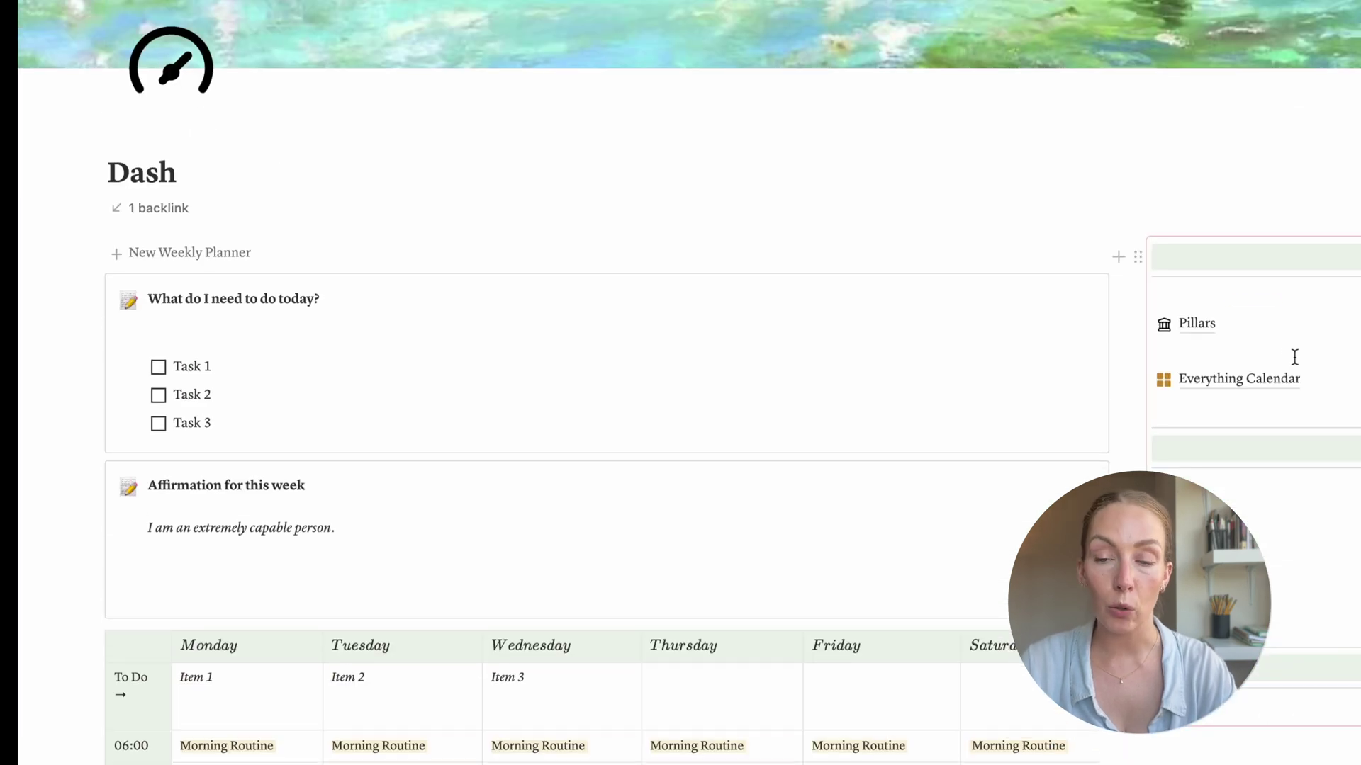
{"action": "left_click", "coordinate": [1280, 381]}
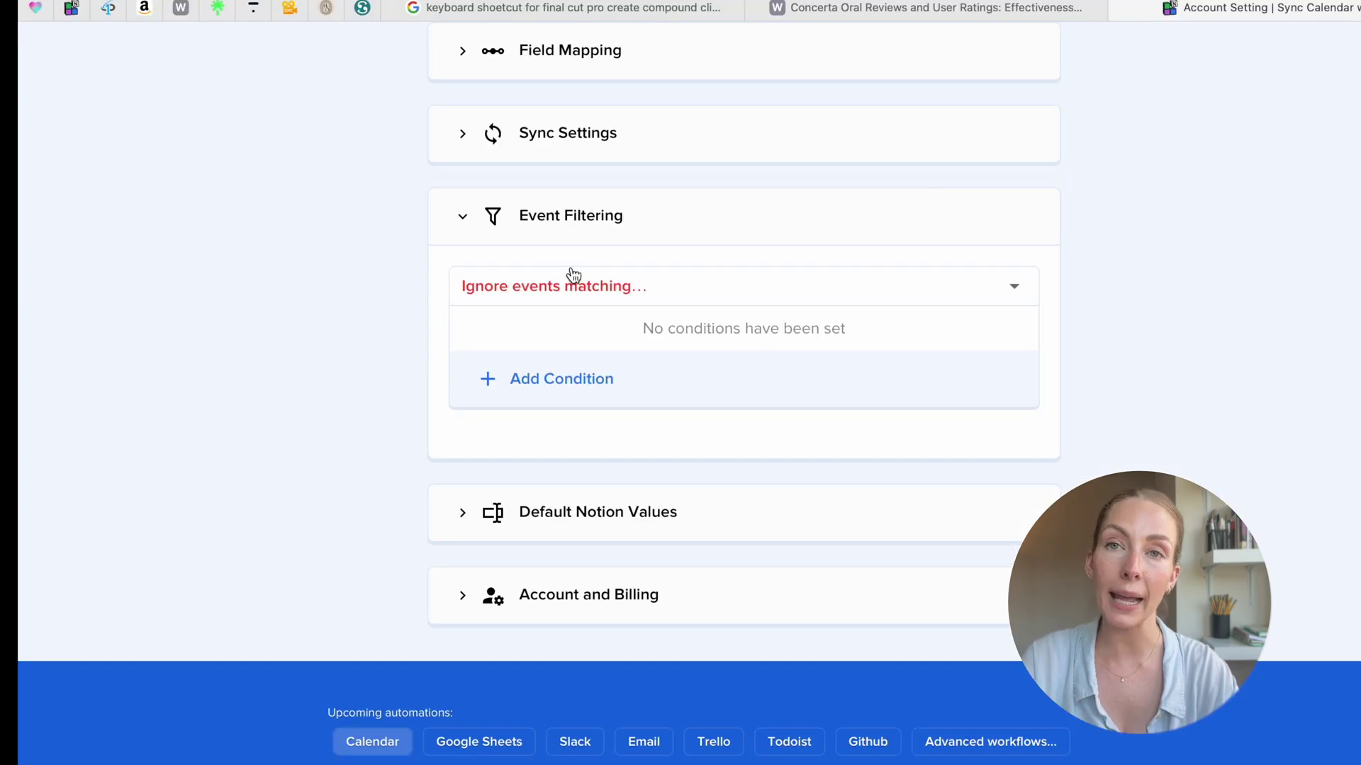
- Check Sync Settings, keeping the 2 days behind to 1 month ahead timeframe, then return to Notion
{"action": "left_click", "coordinate": [462, 219]}
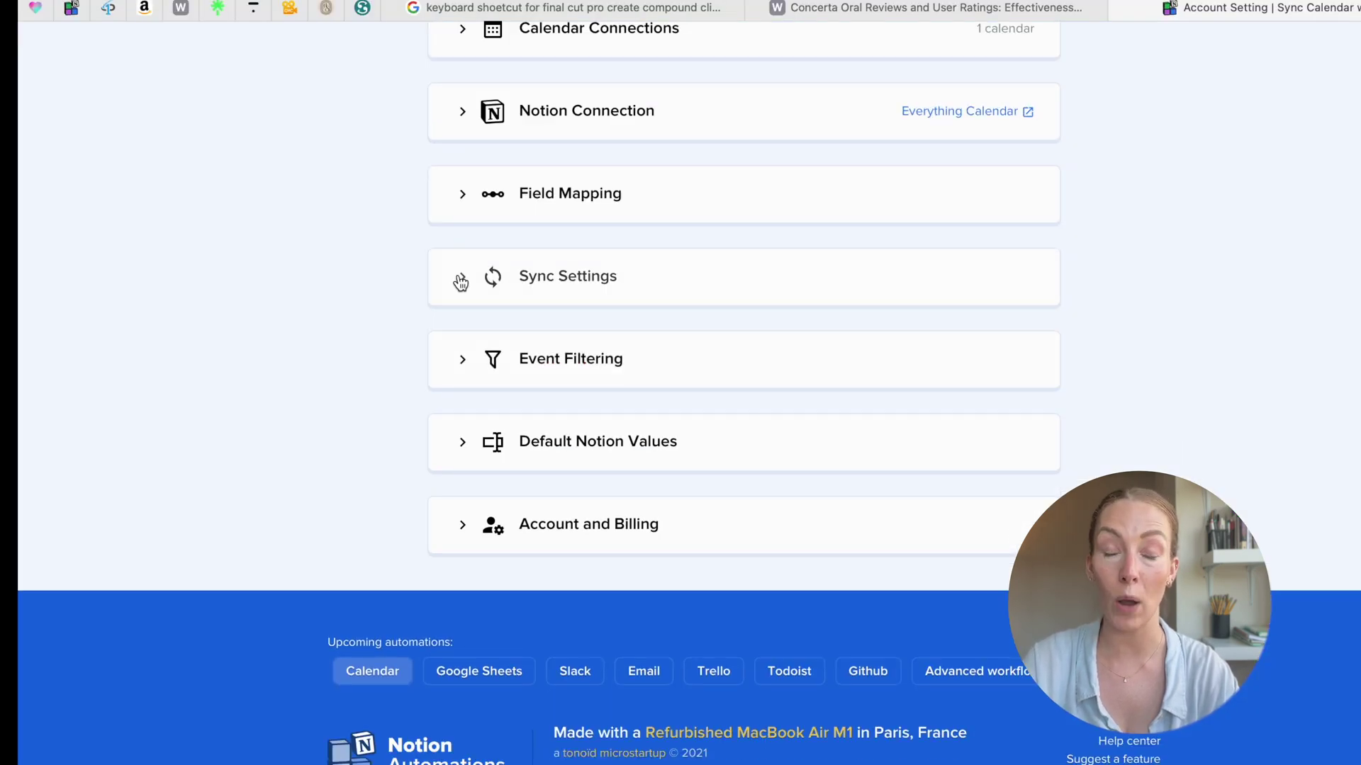
{"action": "left_click", "coordinate": [462, 280]}
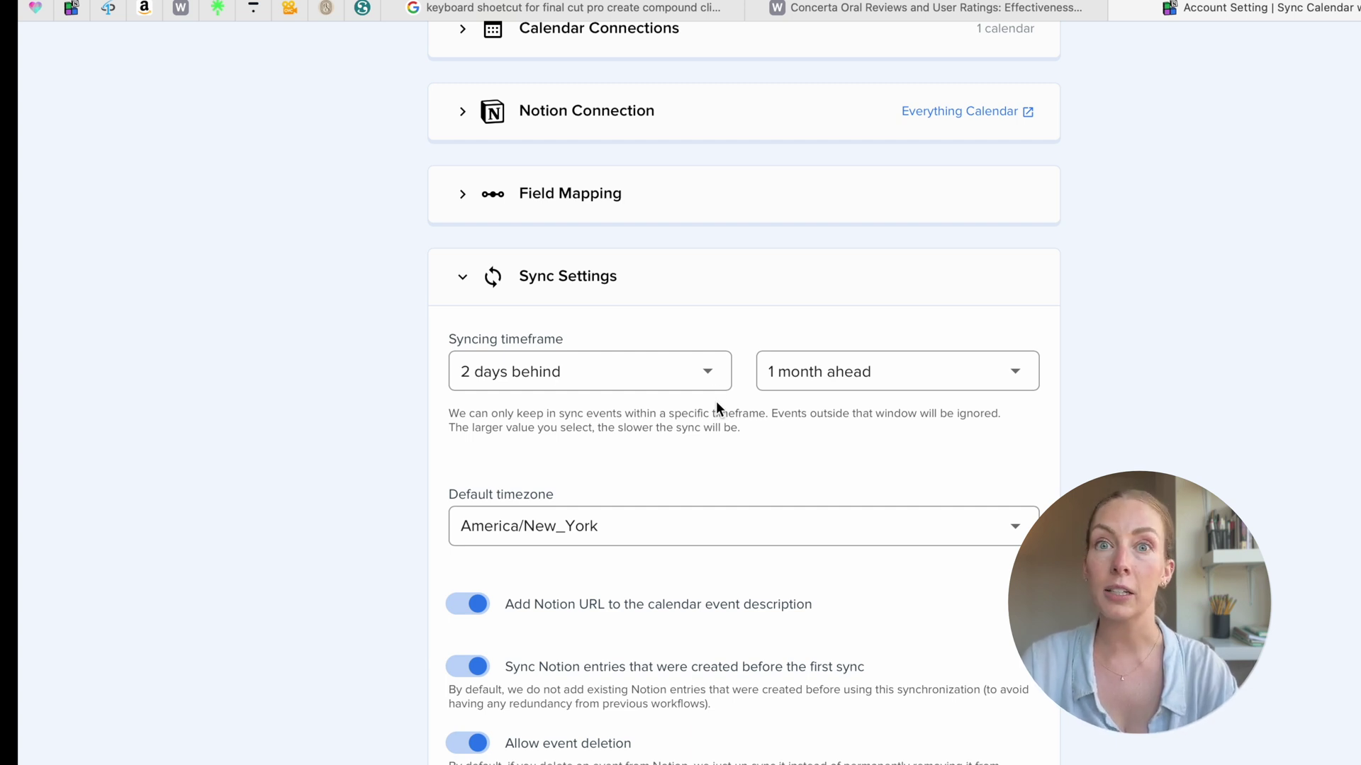
{"action": "left_click", "coordinate": [715, 376]}
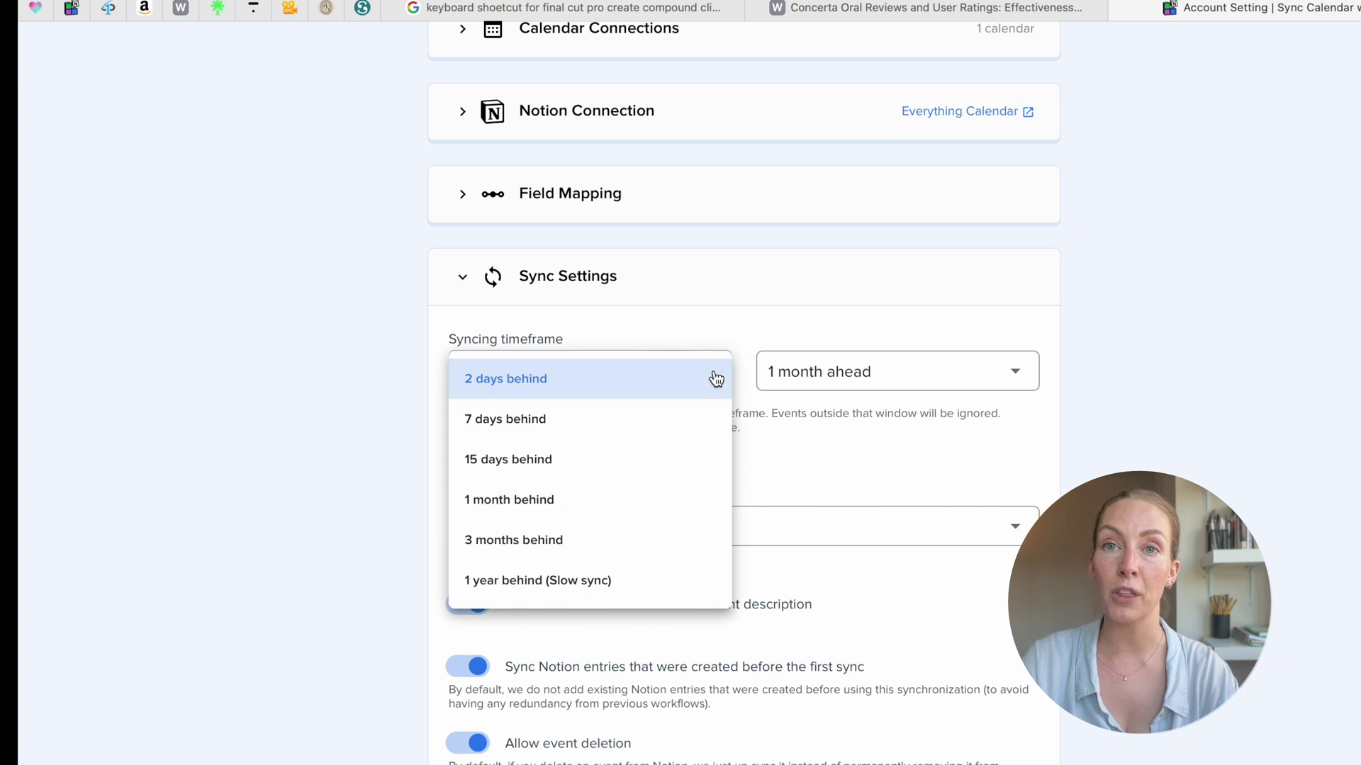
{"action": "left_click", "coordinate": [775, 441]}
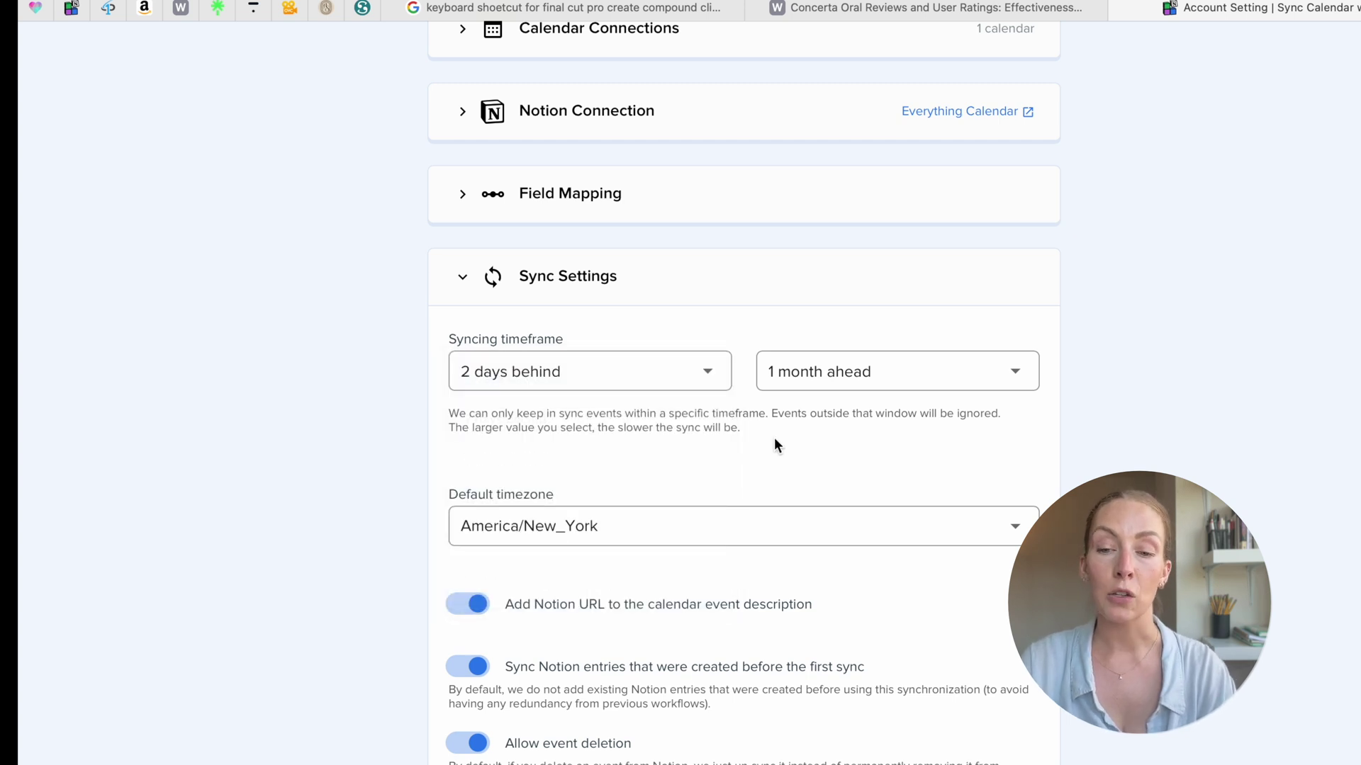
{"action": "key", "text": "ctrl+Left"}
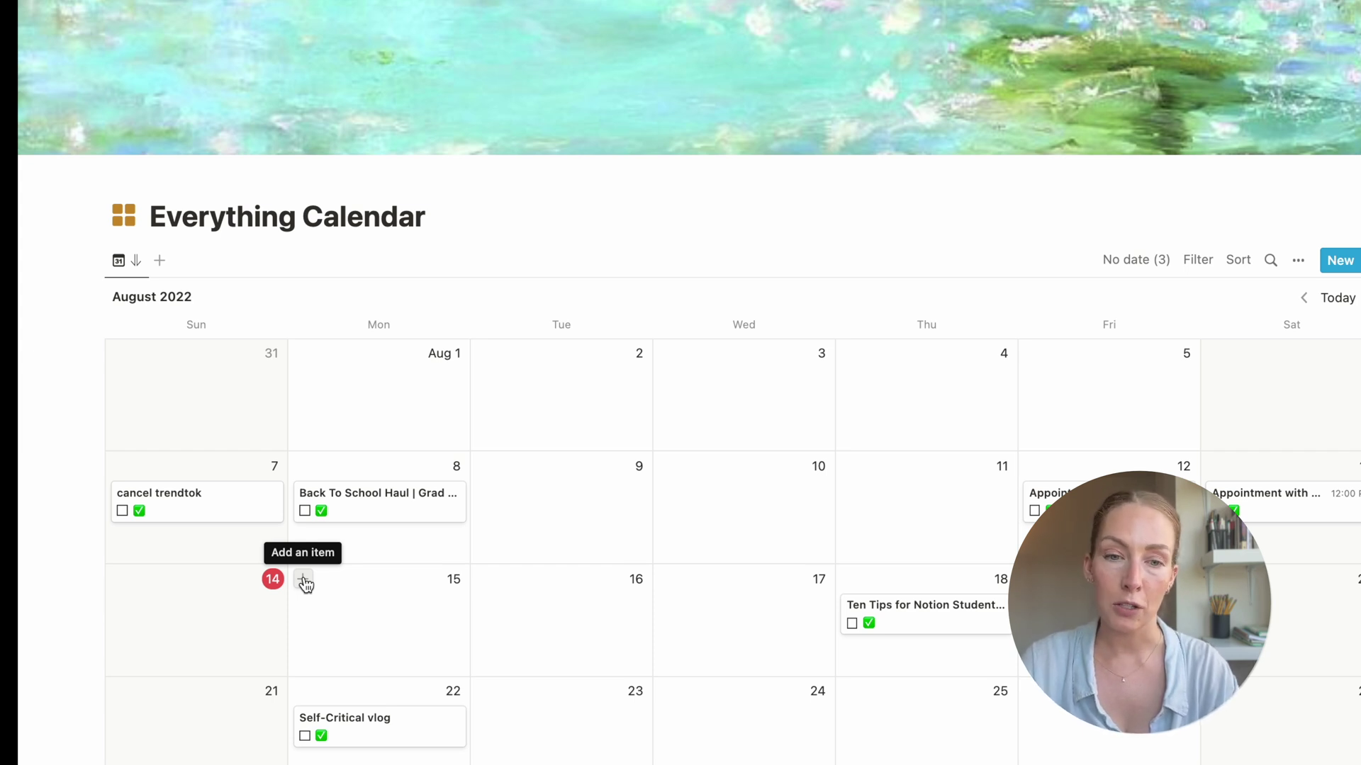
- Create a 'Google Cal x Notion Integration' entry on August 15 and confirm it reaches the desktop calendar
{"action": "left_click", "coordinate": [303, 580]}
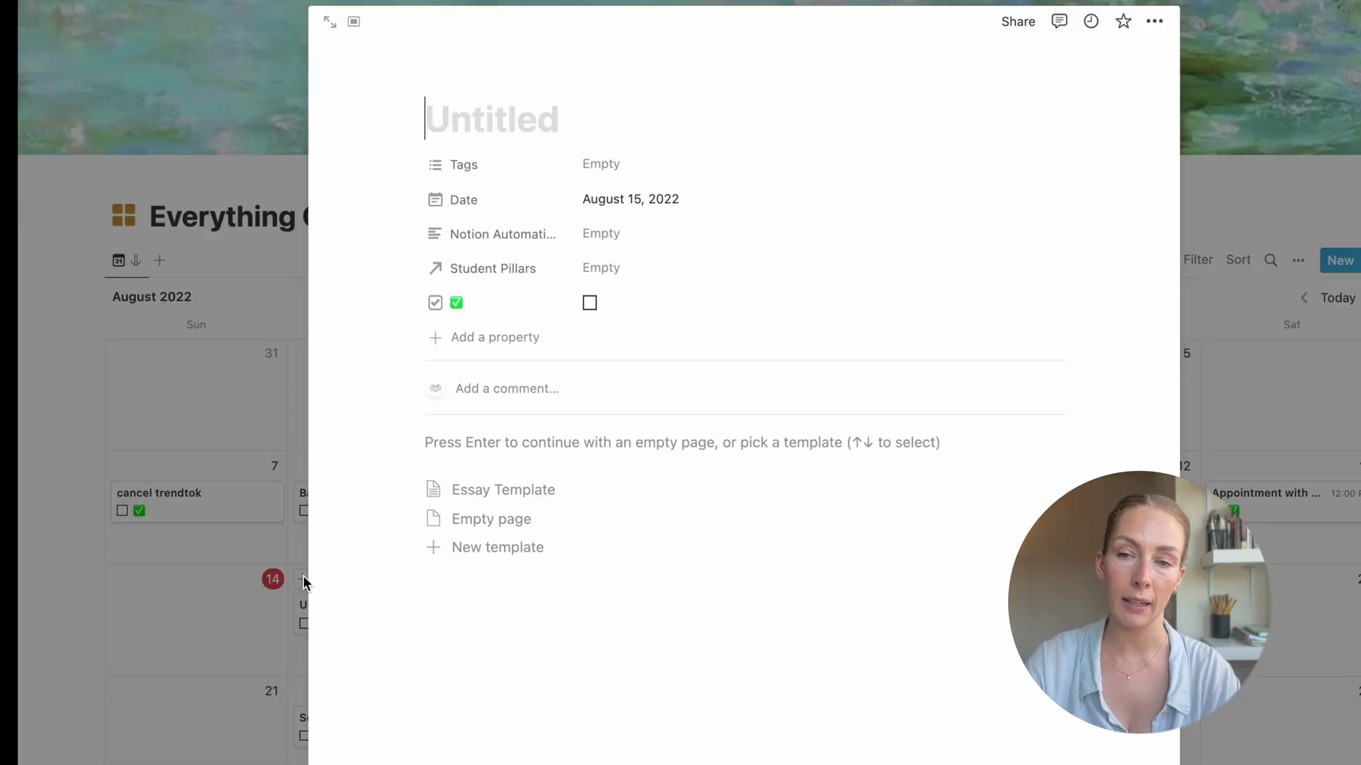
{"action": "type", "text": "G"}
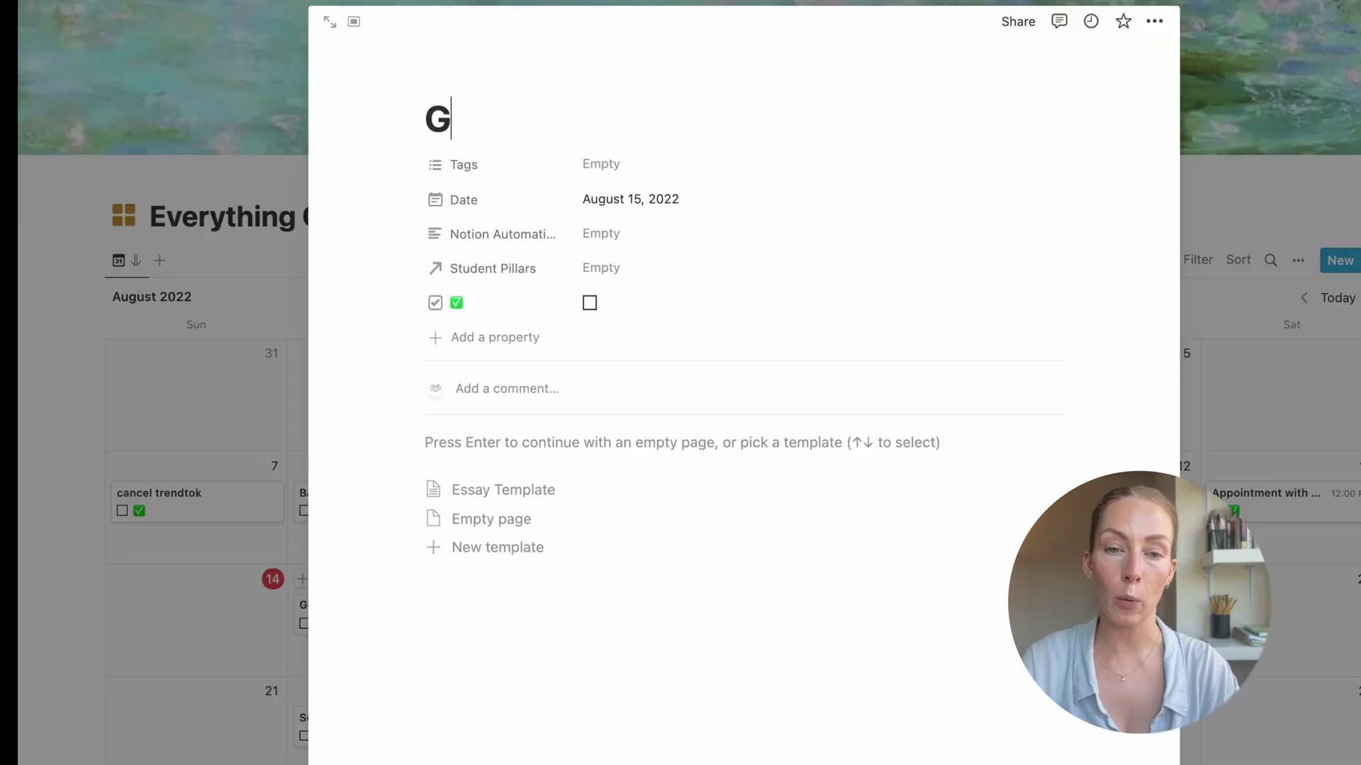
{"action": "type", "text": "oogle Cal x N"}
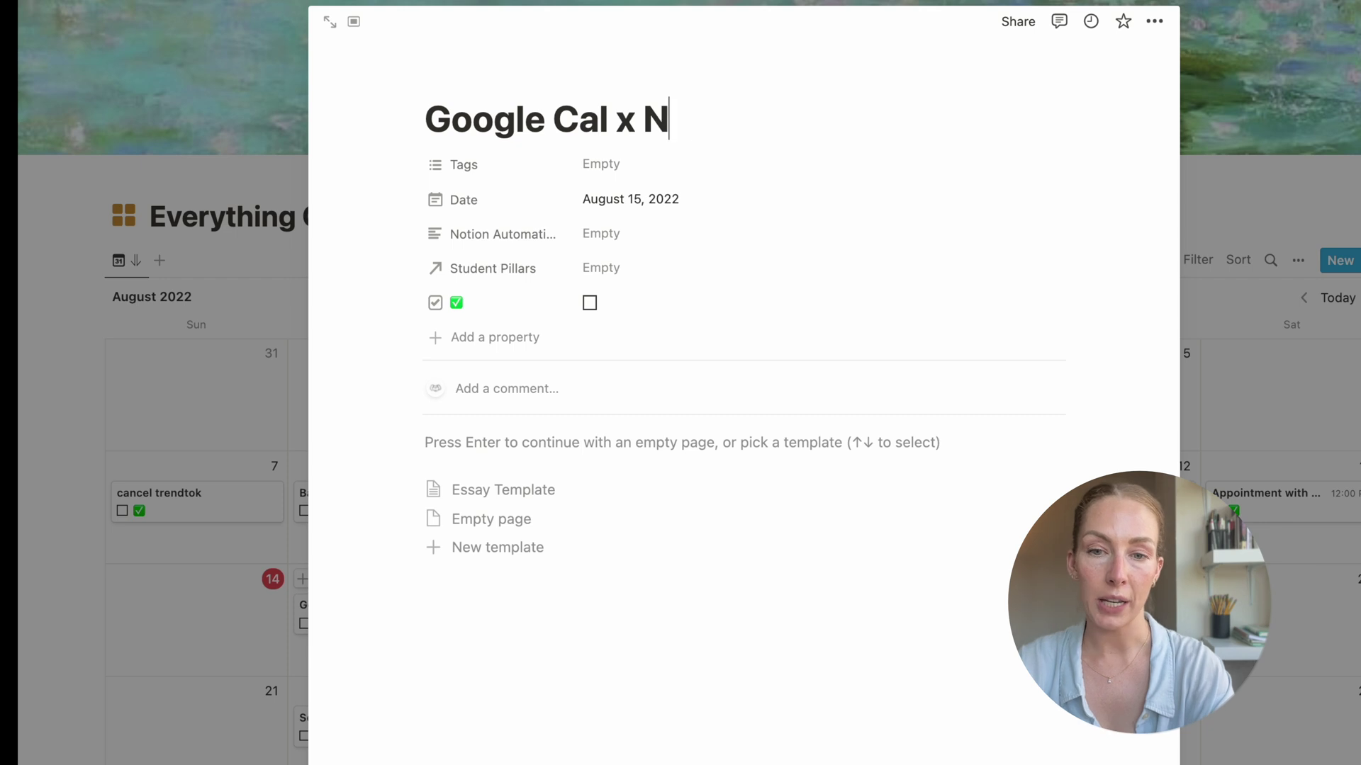
{"action": "type", "text": "otion Integration"}
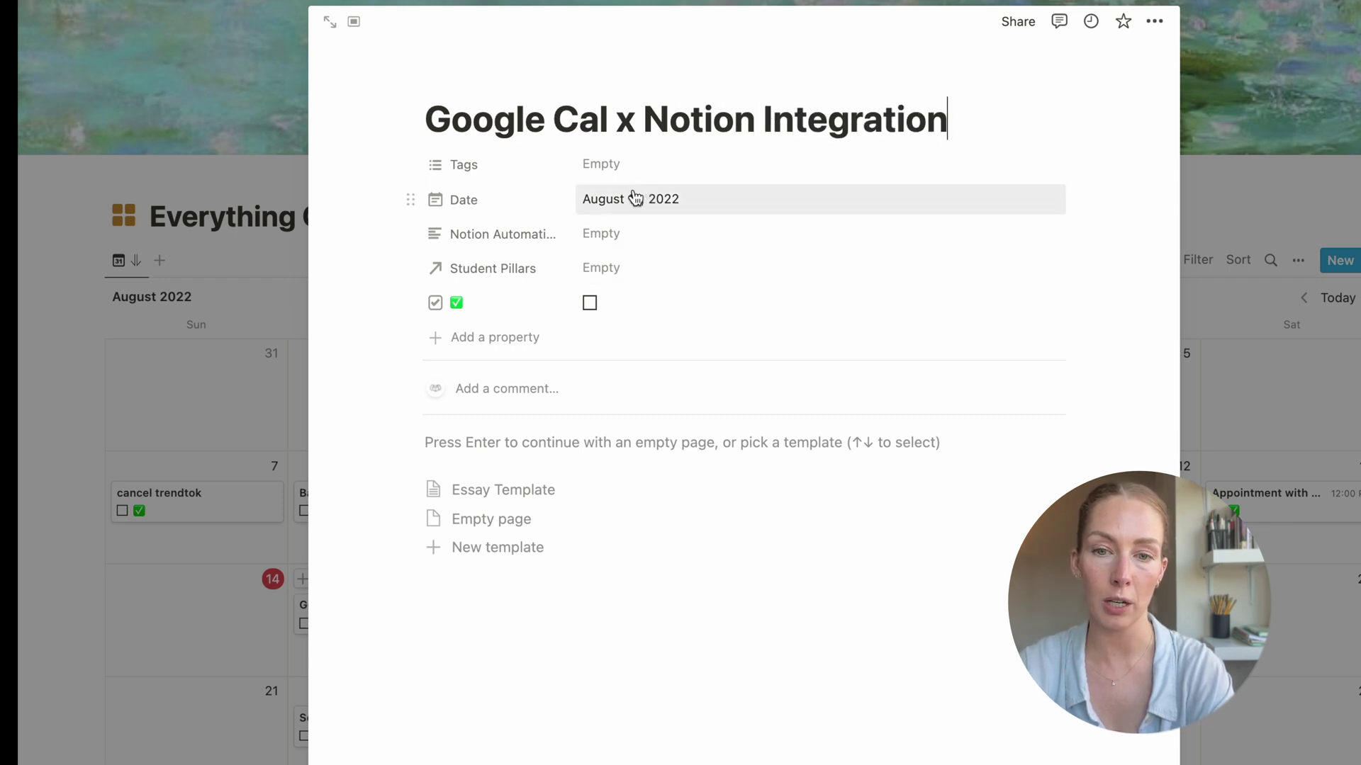
{"action": "left_click", "coordinate": [61, 574]}
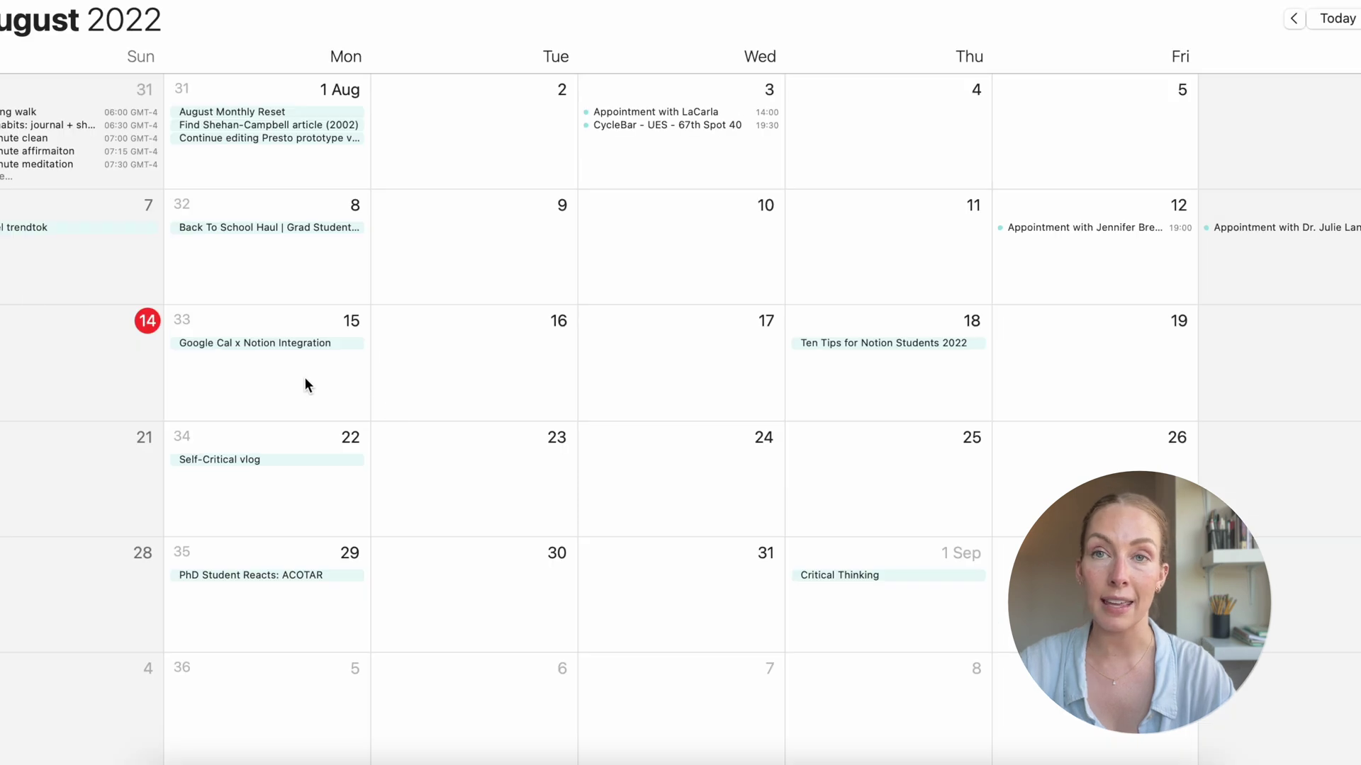
{"action": "key", "text": "ctrl+Right"}
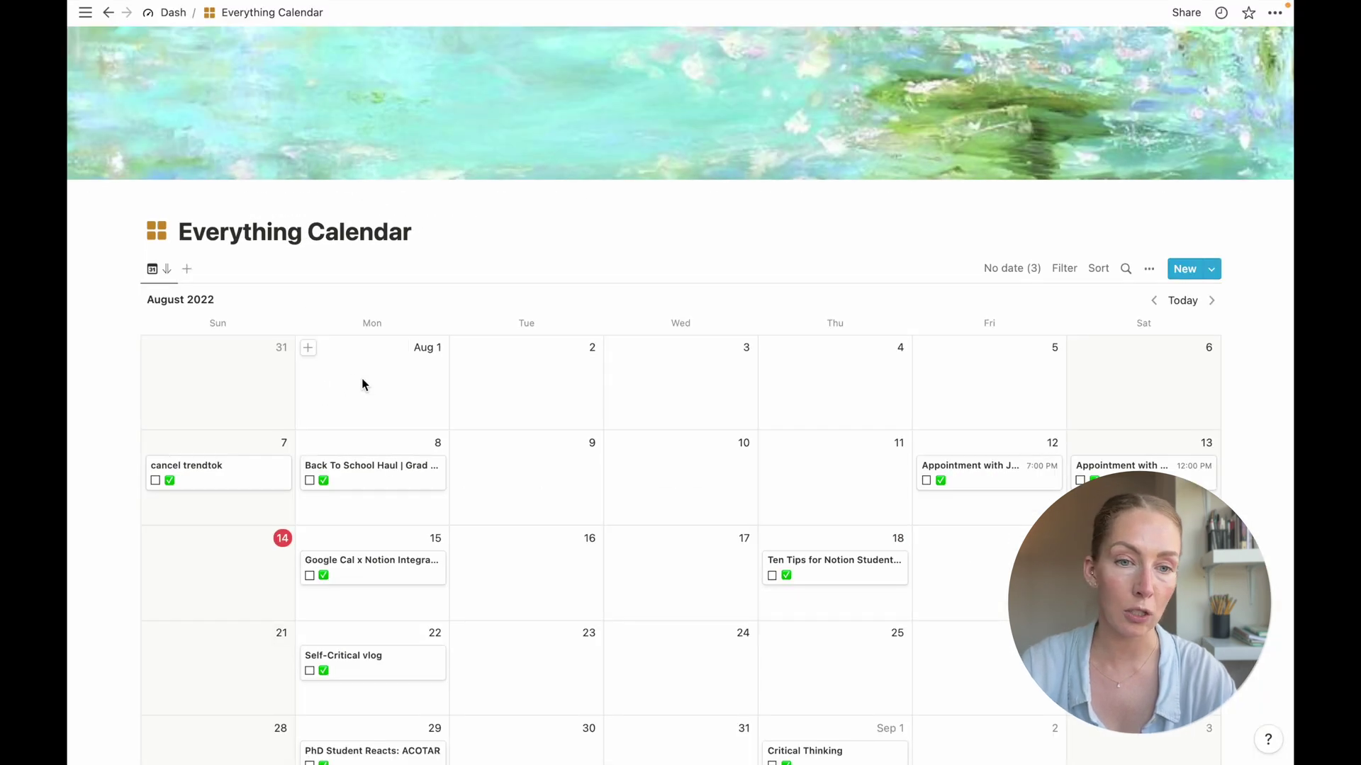
- Filter Everything Calendar to unchecked entries, mark cancel trendtok done, and return to Dash
{"action": "left_click", "coordinate": [1072, 269]}
{"action": "left_click", "coordinate": [1006, 441]}
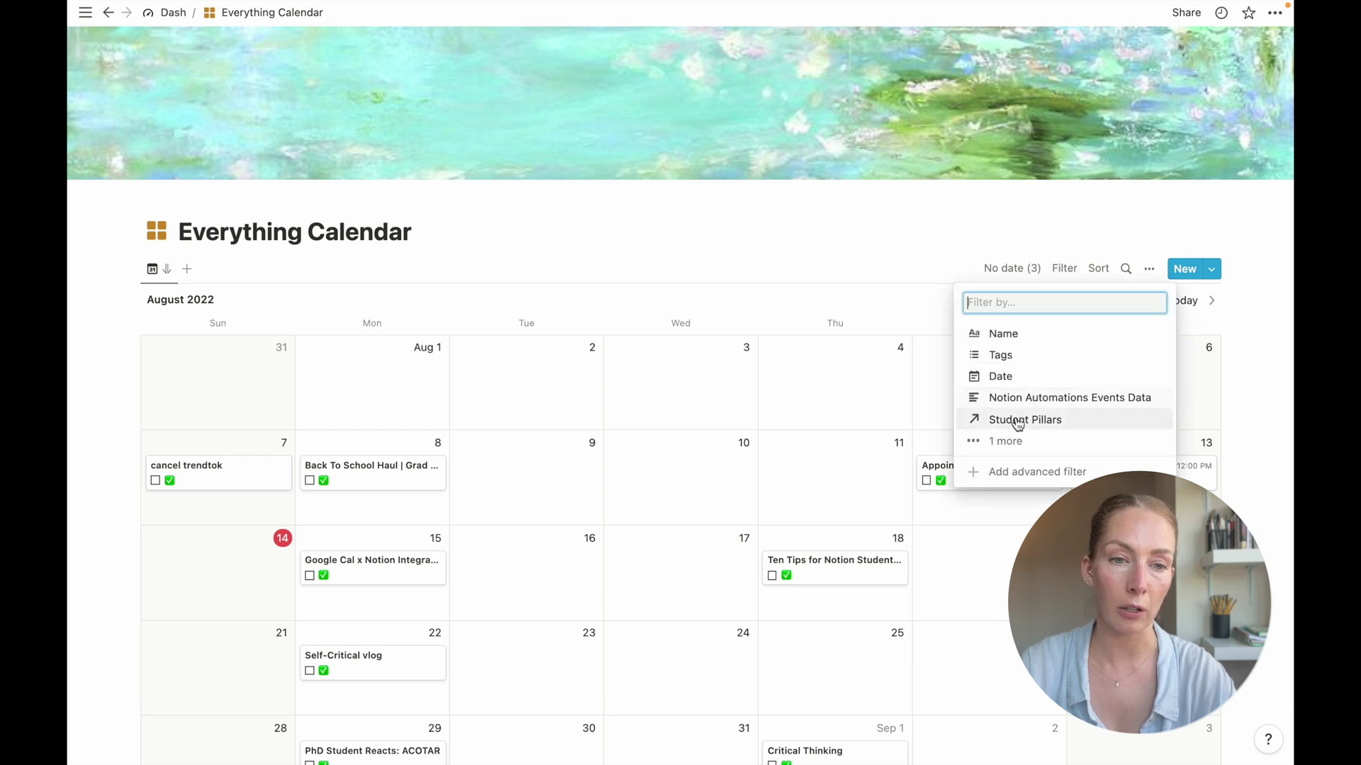
{"action": "left_click", "coordinate": [989, 440]}
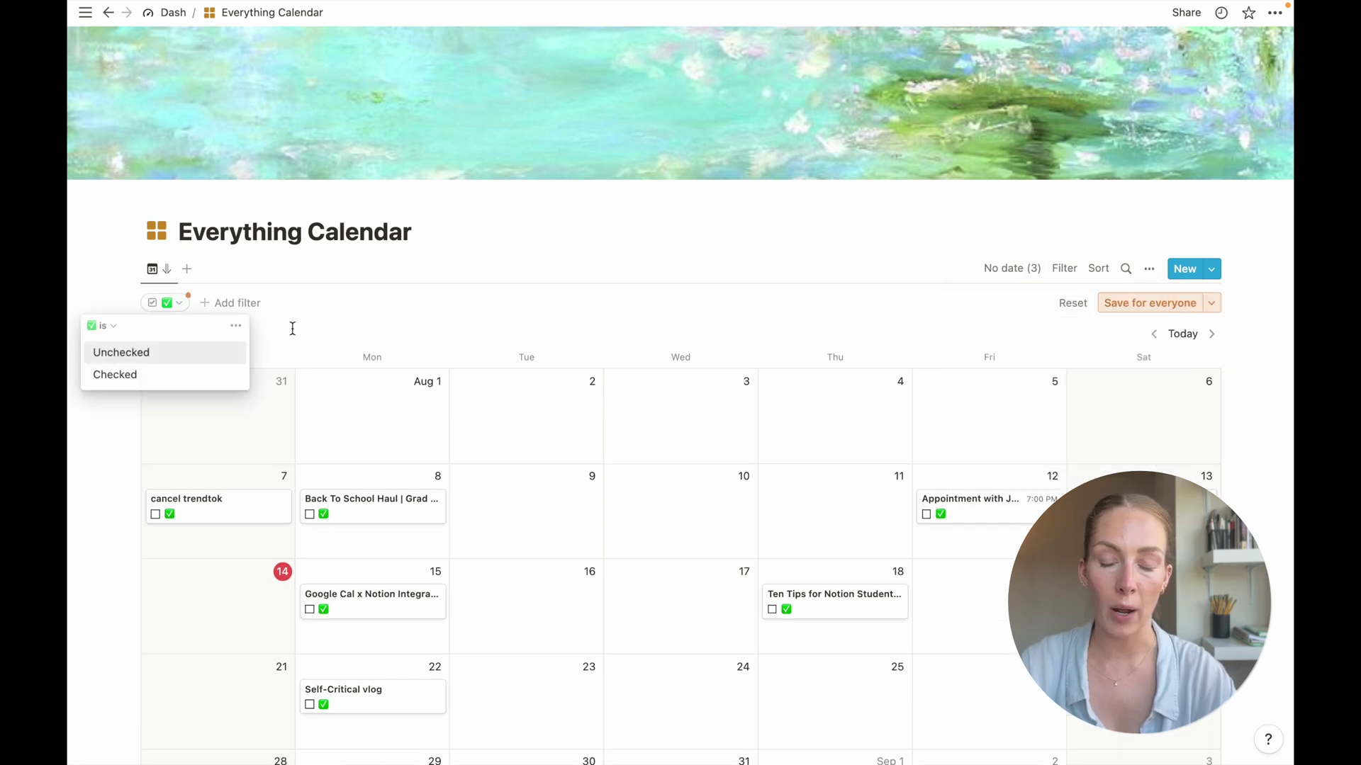
{"action": "left_click", "coordinate": [214, 361]}
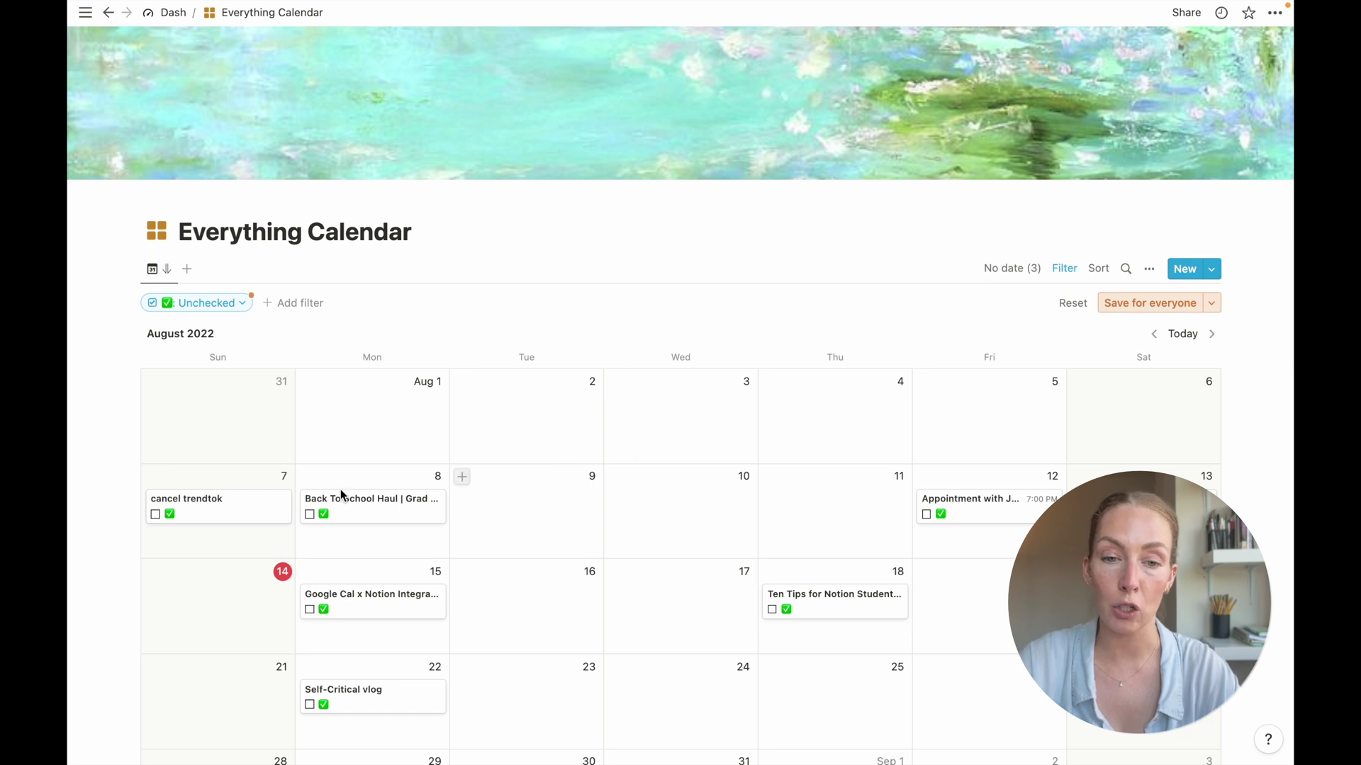
{"action": "left_click", "coordinate": [168, 515]}
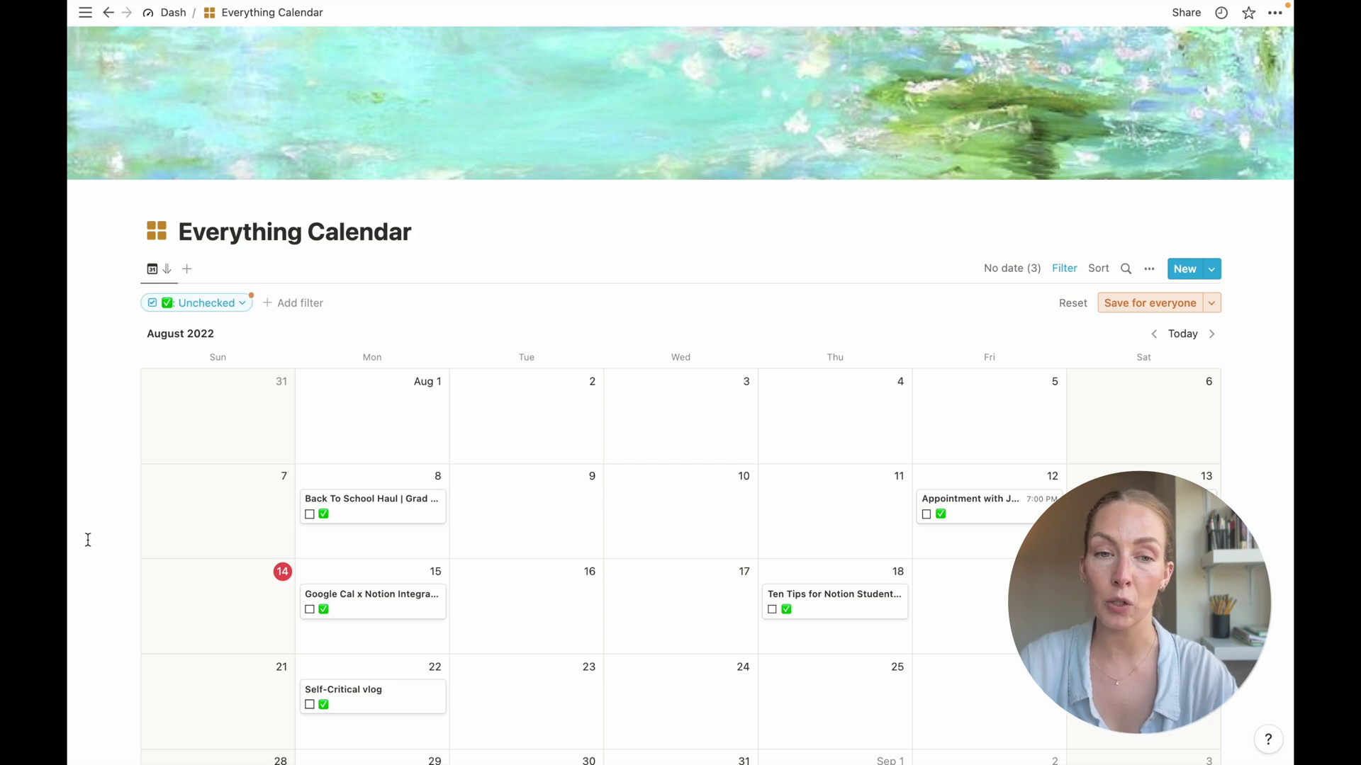
{"action": "left_click", "coordinate": [174, 14]}
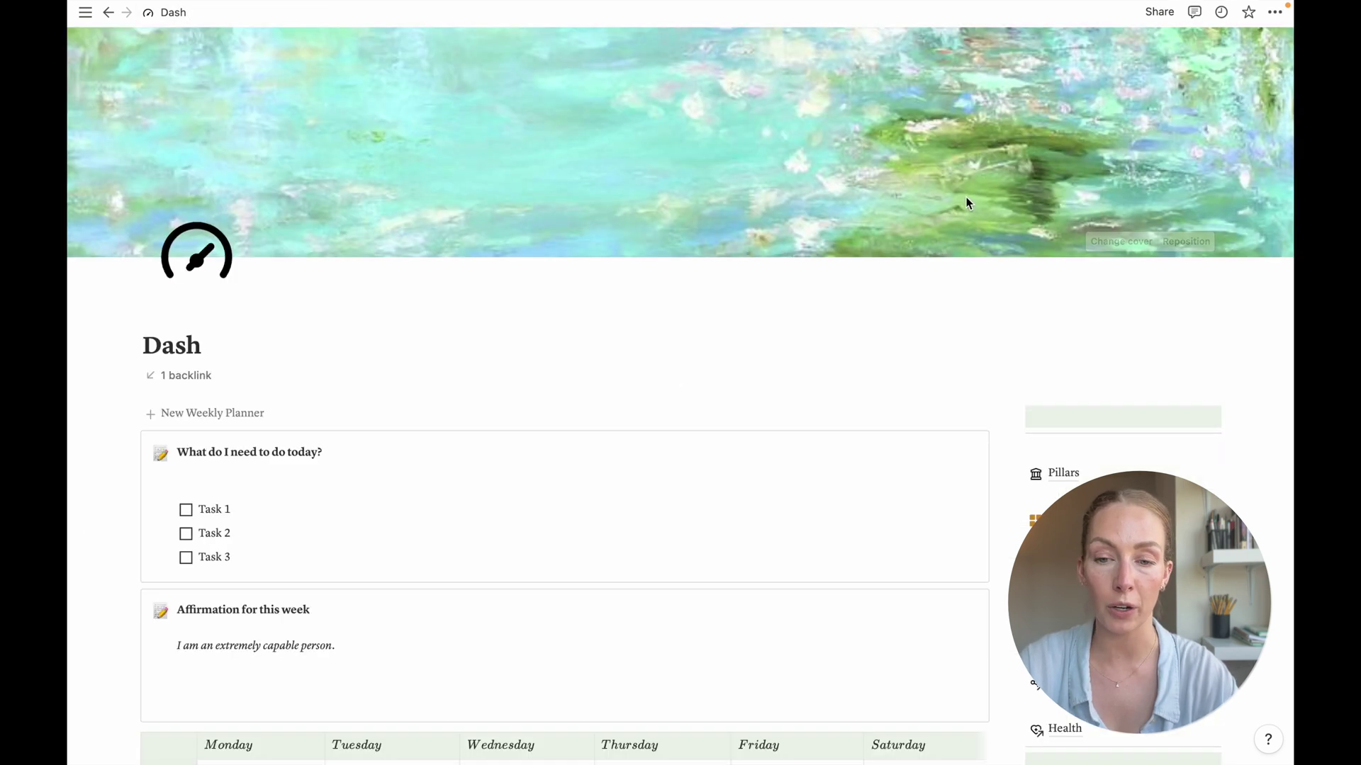
- Hide the Notion Automations Events Data column in the This Week table, leaving name, done and date
{"action": "scroll", "coordinate": [1277, 441], "scroll_direction": "down", "scroll_amount": 4}
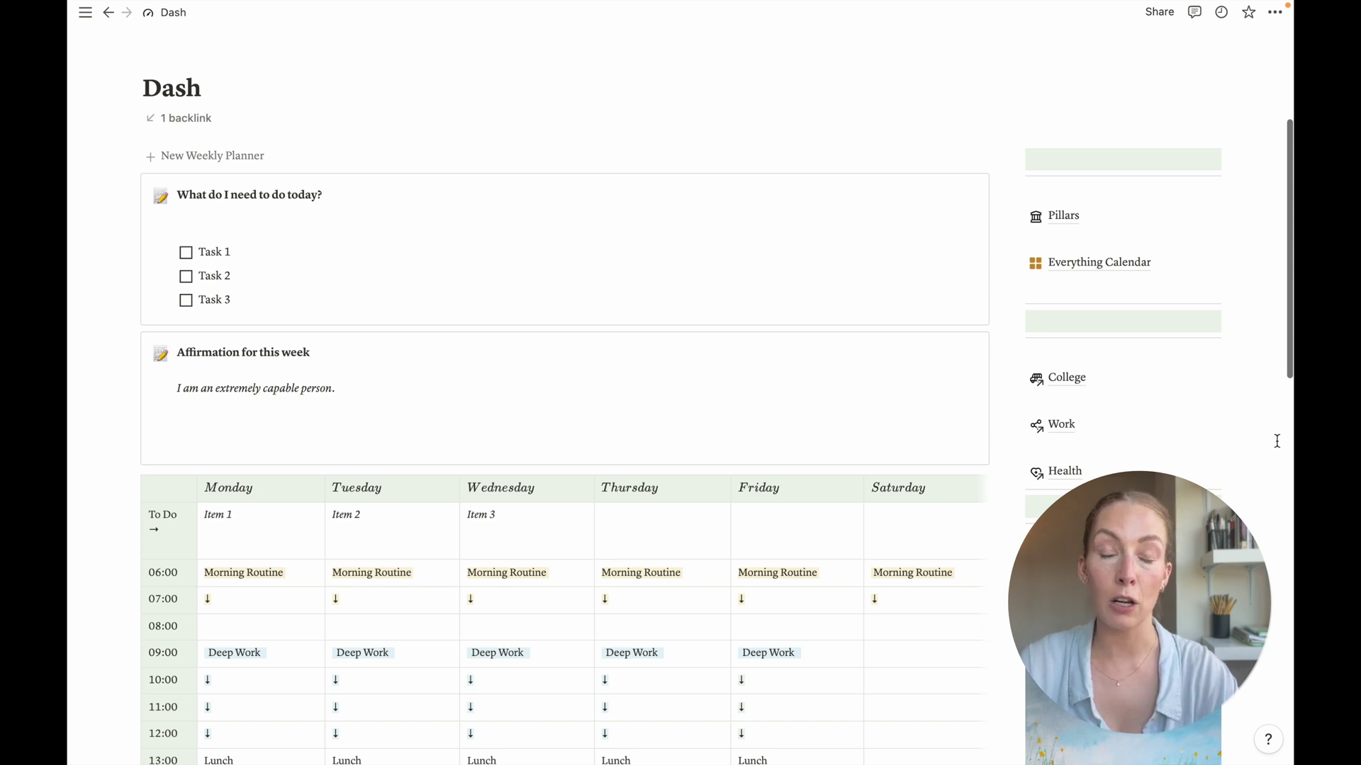
{"action": "scroll", "coordinate": [1277, 441], "scroll_direction": "down", "scroll_amount": 2}
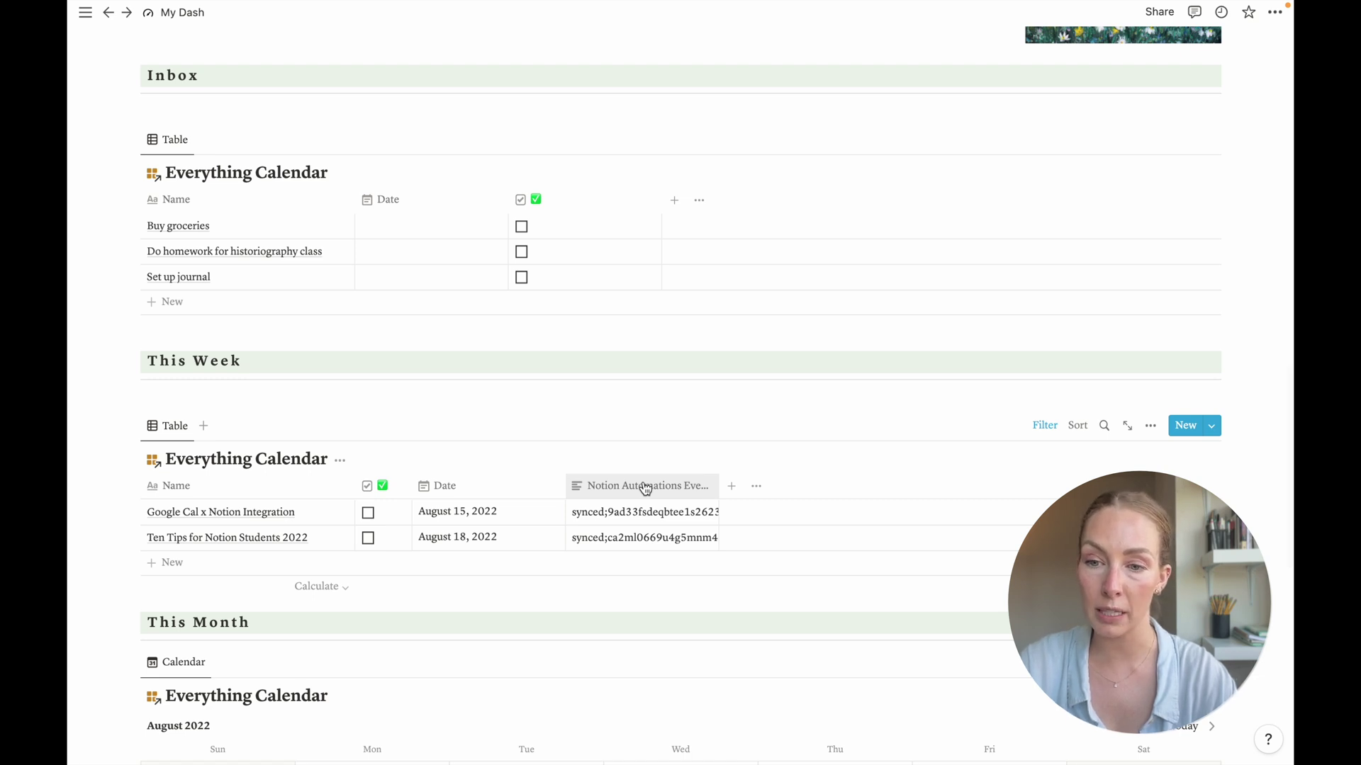
{"action": "left_click", "coordinate": [644, 488]}
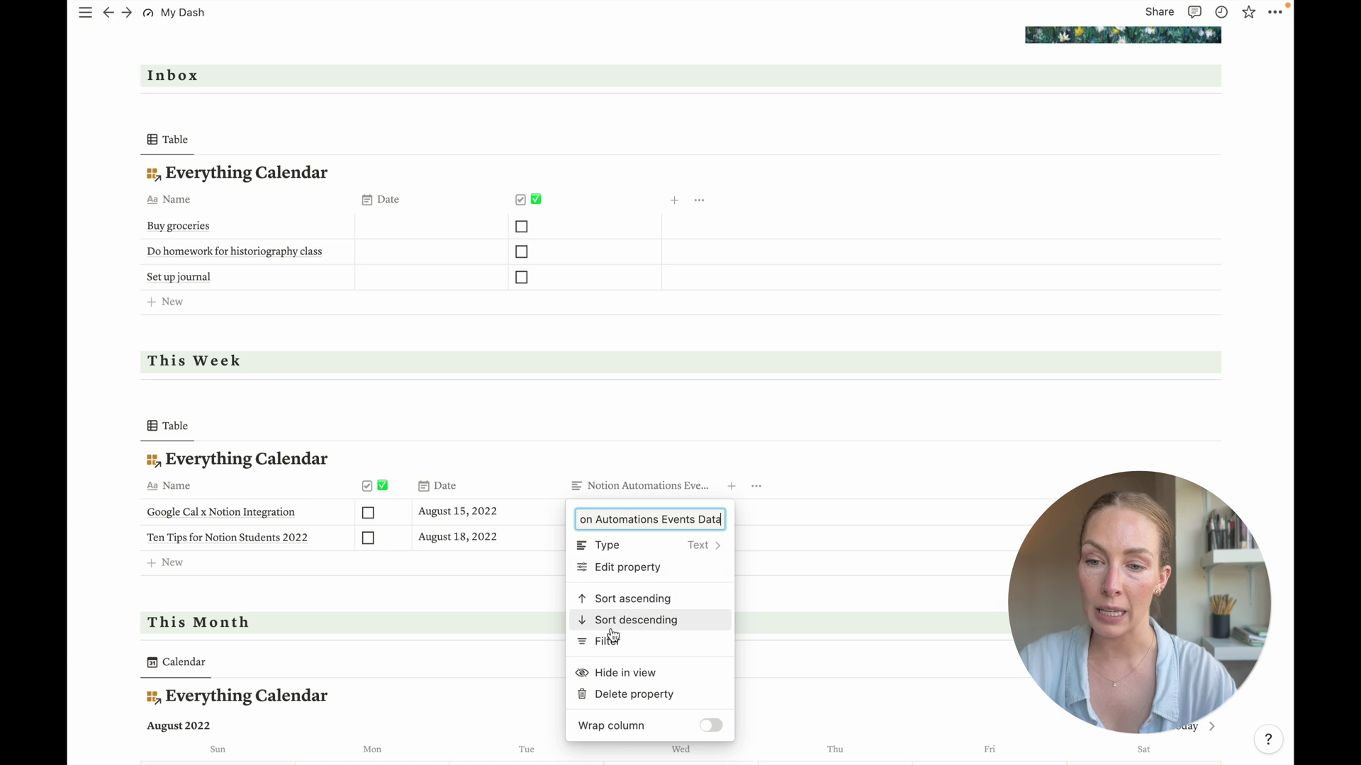
{"action": "left_click", "coordinate": [611, 673]}
{"action": "scroll", "coordinate": [596, 626], "scroll_direction": "down", "scroll_amount": 1}
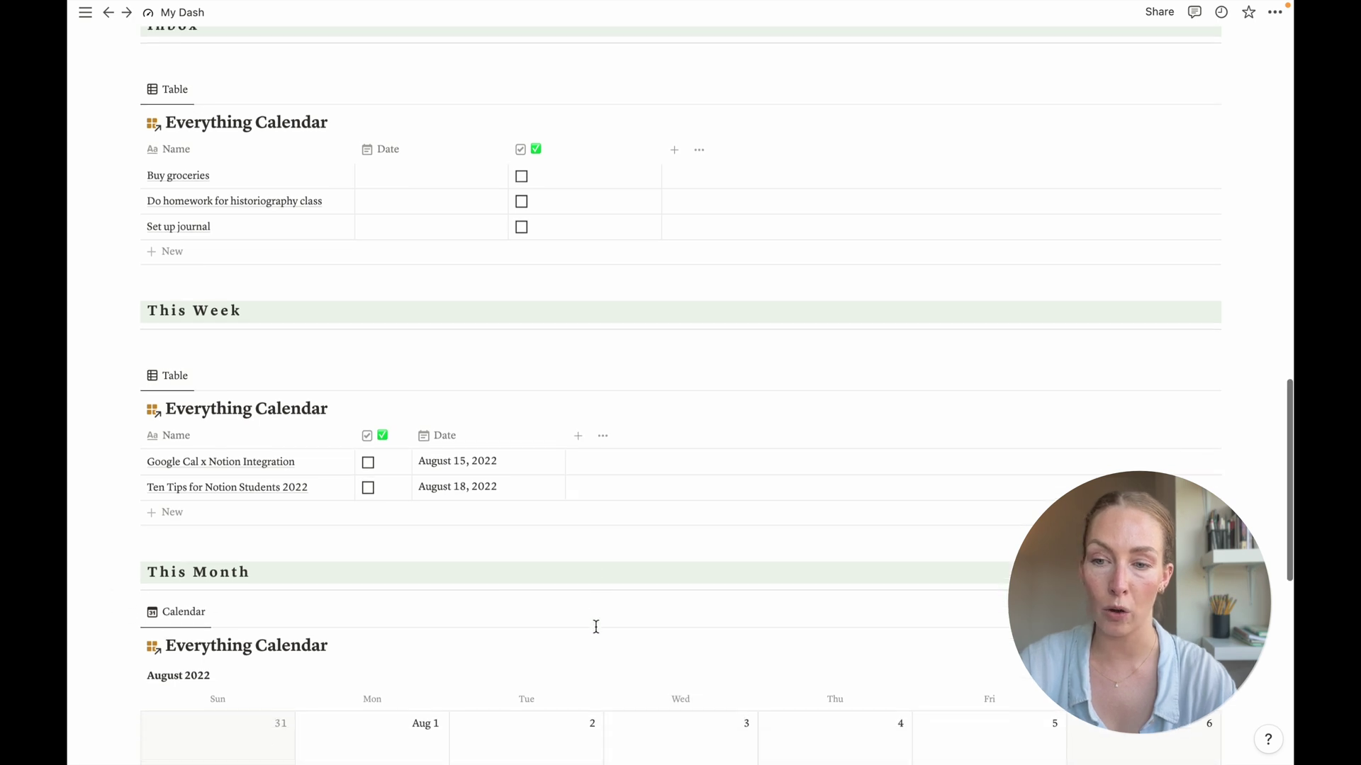
{"action": "scroll", "coordinate": [595, 627], "scroll_direction": "down", "scroll_amount": 3}
{"action": "scroll", "coordinate": [595, 627], "scroll_direction": "up", "scroll_amount": 10}
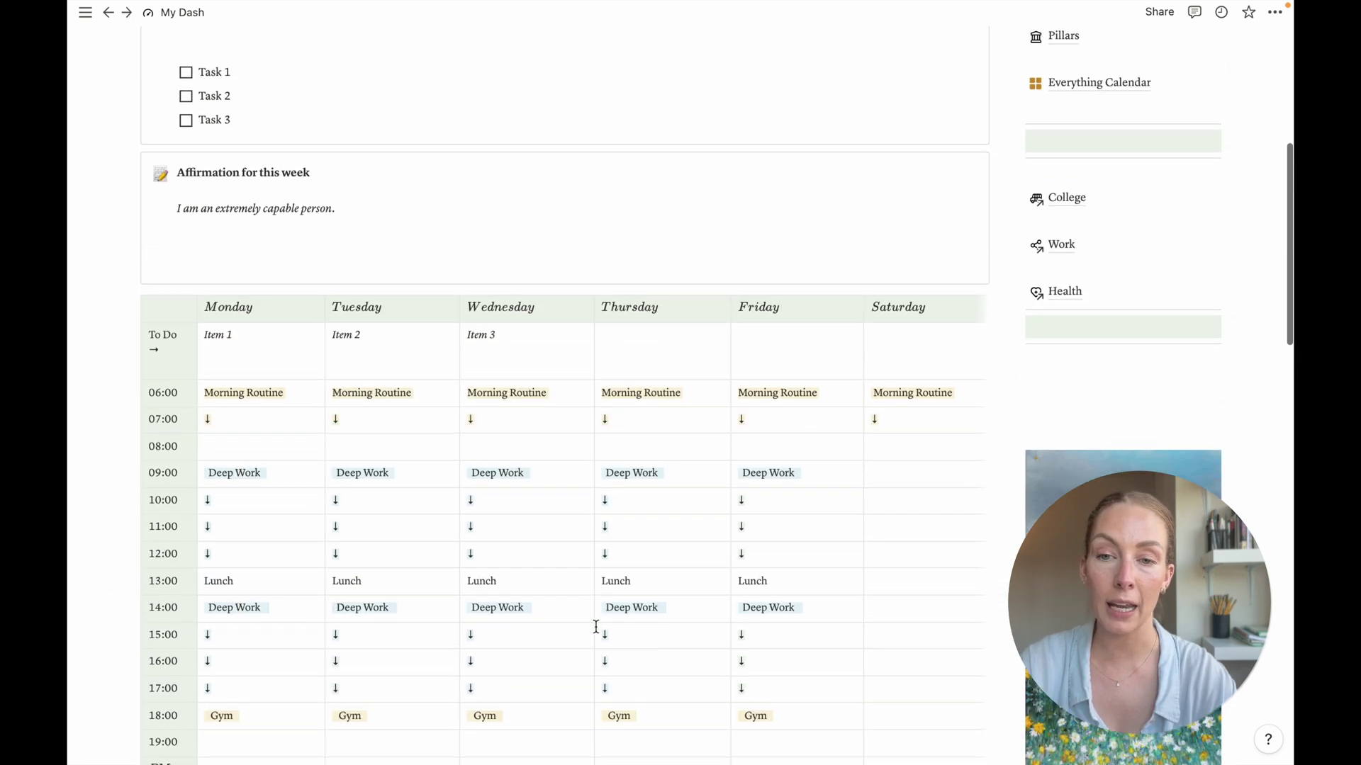
{"action": "scroll", "coordinate": [596, 626], "scroll_direction": "up", "scroll_amount": 1}
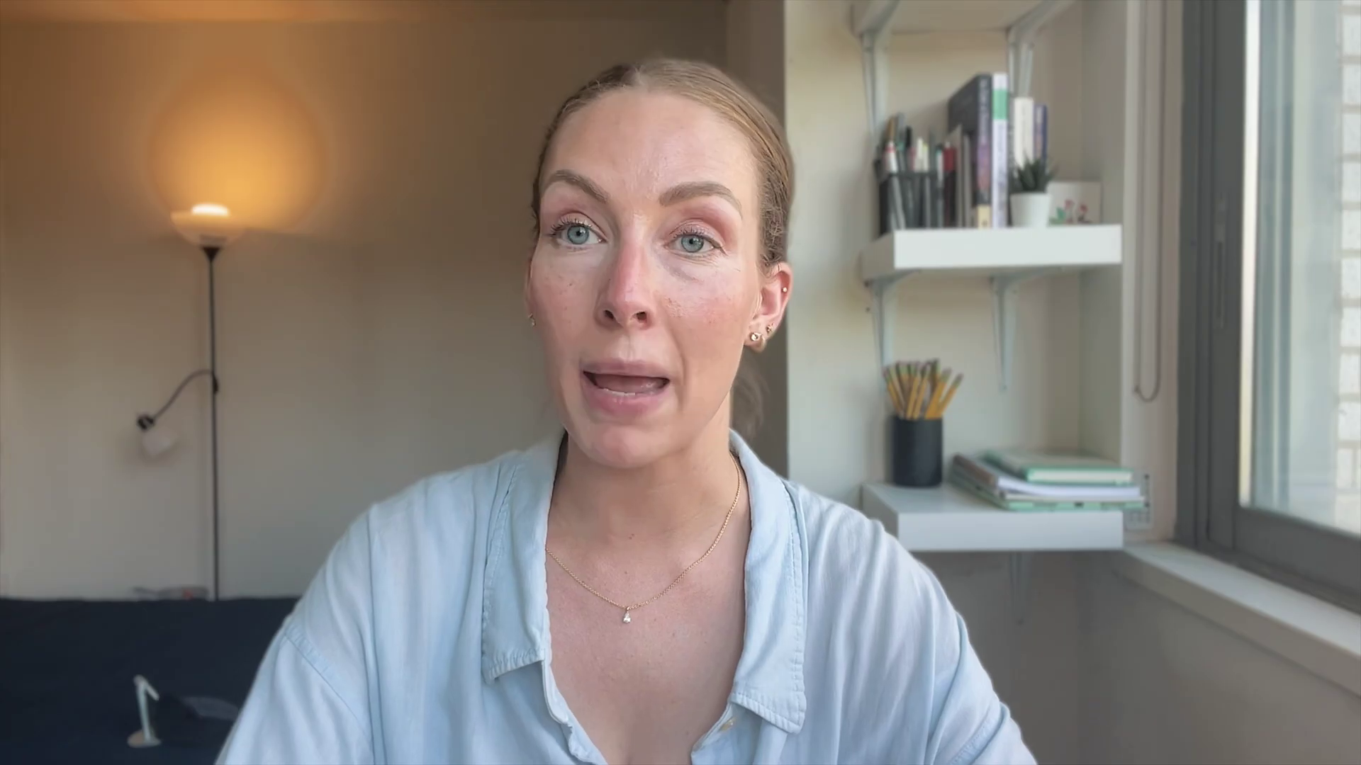